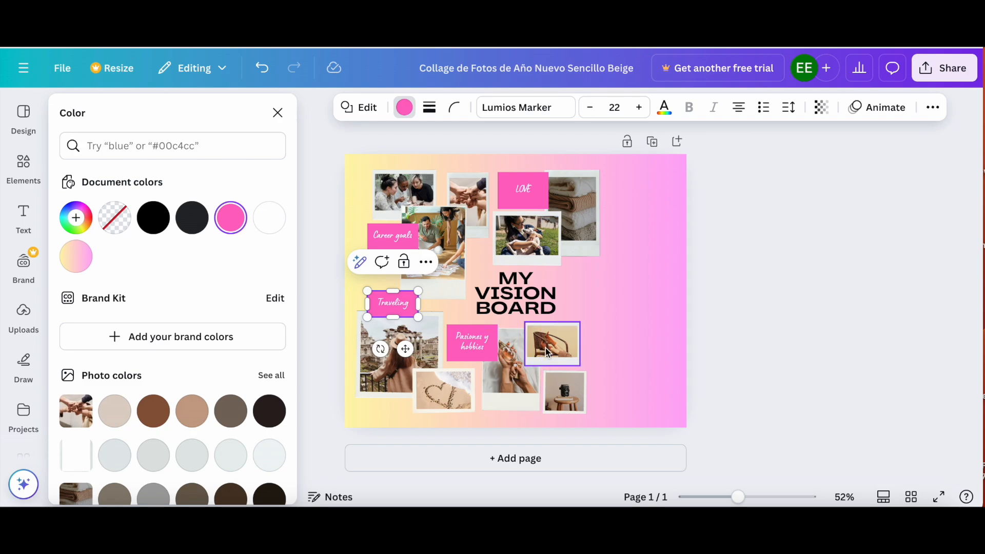
Step: Move the chair, camera and holding-hands photos to the right side of the board as one overlapping group
left_click_drag(546, 348, 637, 294)
left_click_drag(563, 410, 657, 338)
left_click(504, 386)
left_click_drag(504, 386, 604, 343)
Step: Move the "Pasiones y hobbies" label above the regrouped photos and change its text to "Miscelanios"
left_click_drag(468, 350, 659, 256)
left_click(640, 254)
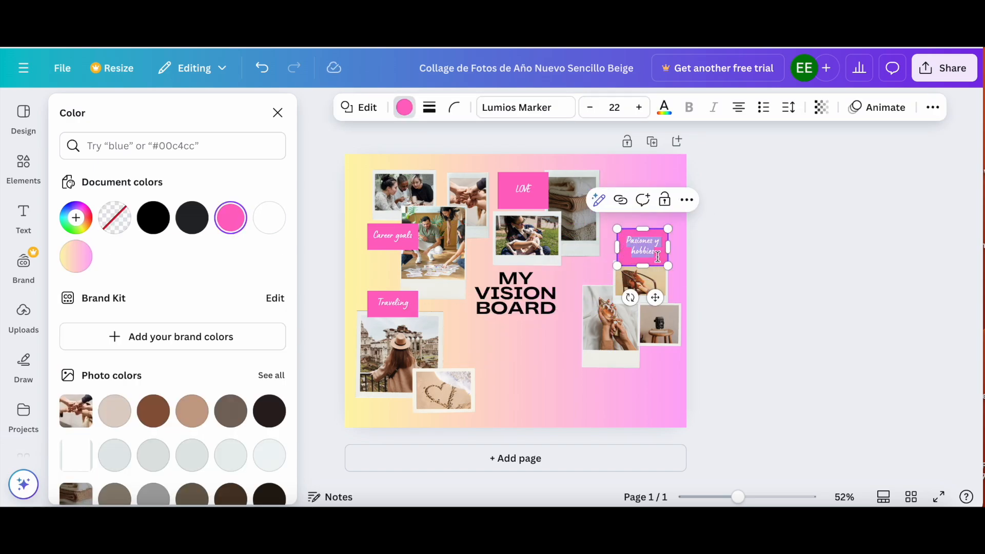
type("Miscelanios")
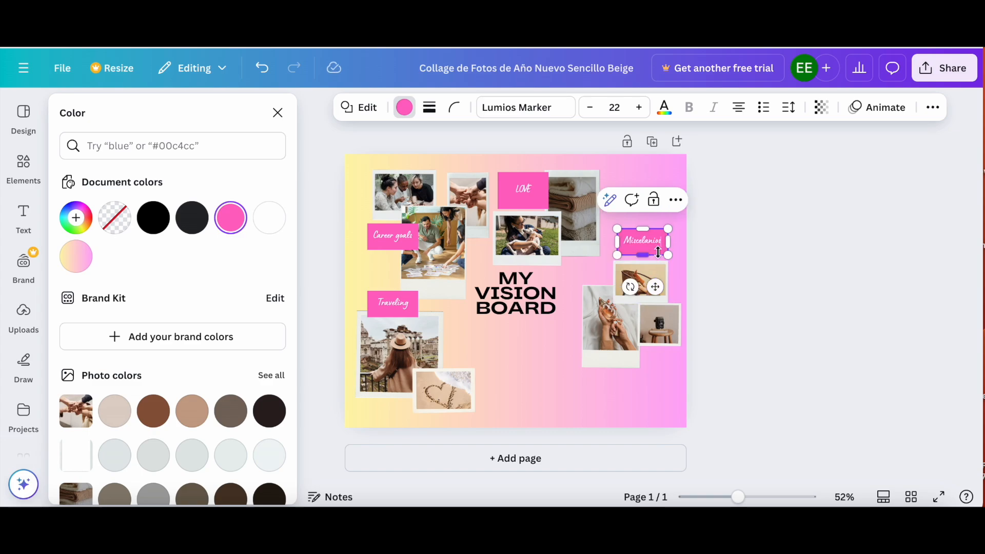
Step: Shift the "MY VISION BOARD" title slightly down and to the right
scroll(658, 252, "up", 5)
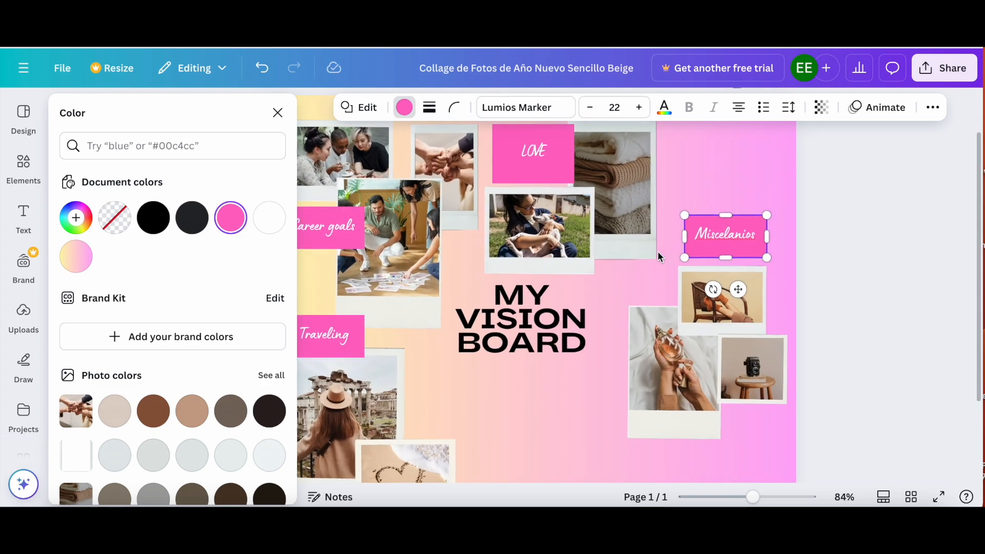
scroll(658, 254, "down", 5)
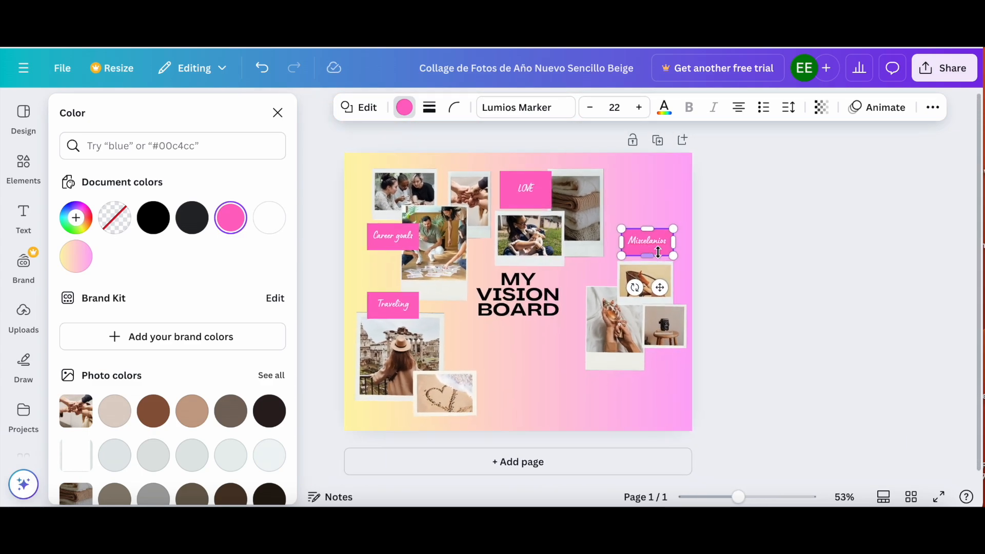
left_click_drag(540, 300, 548, 307)
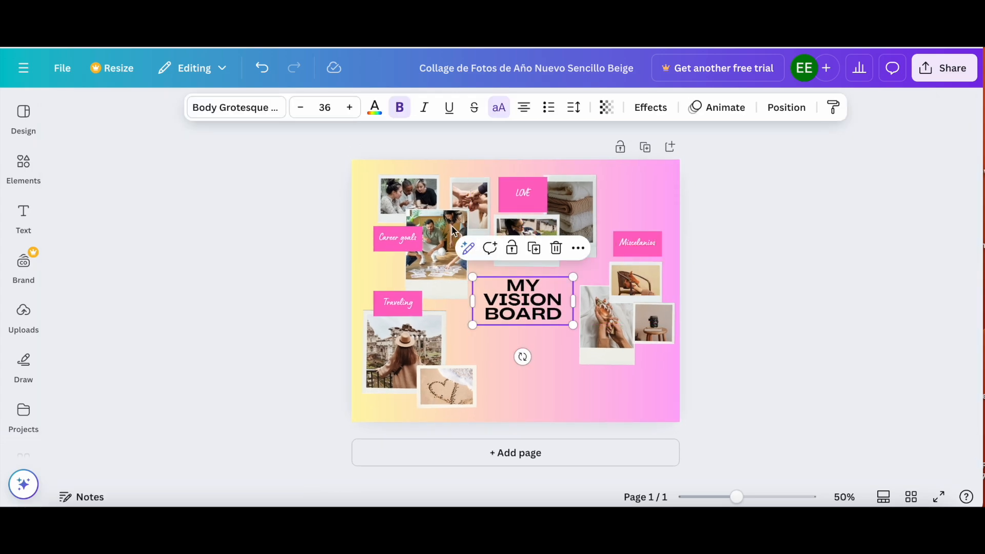
Step: Replace the large photo under the Traveling label with the uploaded night city skyline image
left_click(410, 198)
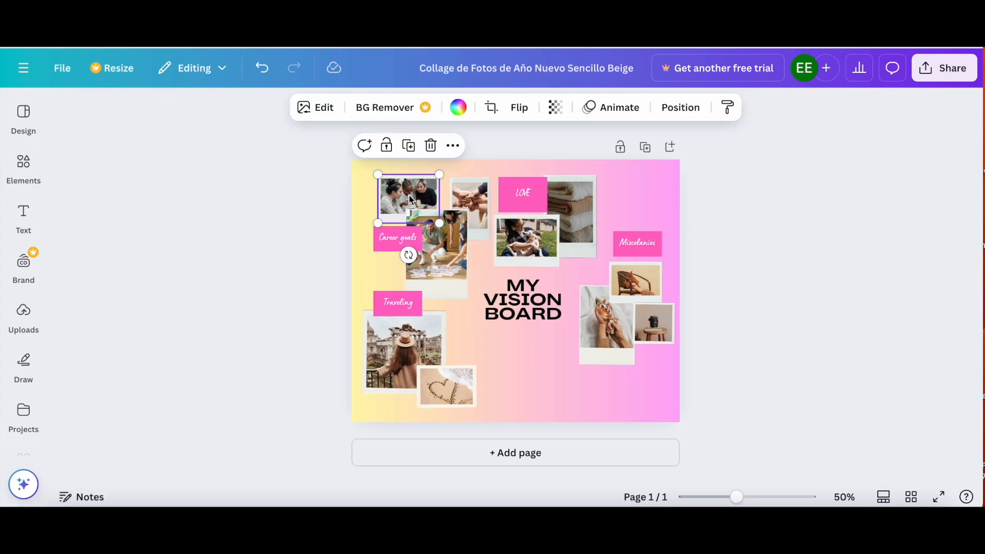
left_click(24, 313)
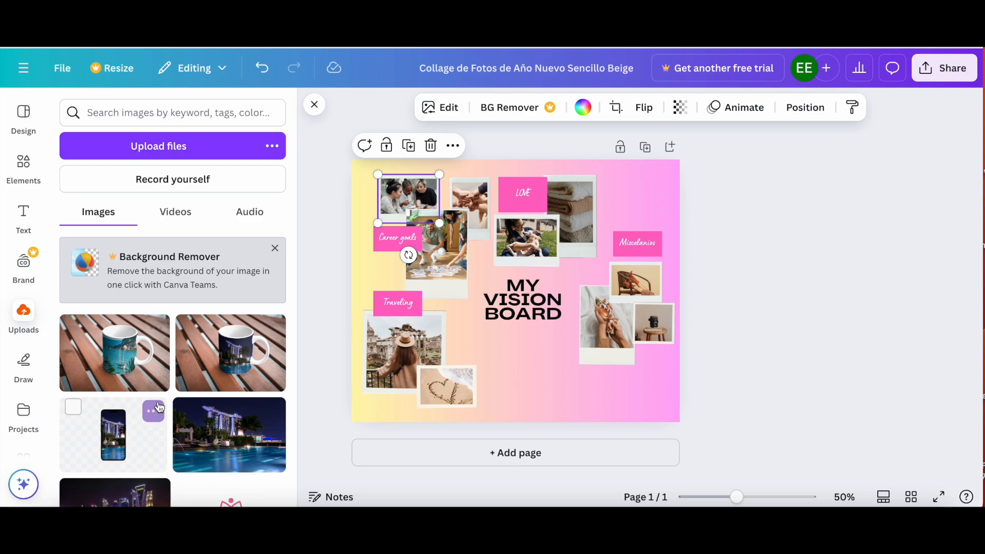
scroll(156, 408, "down", 3)
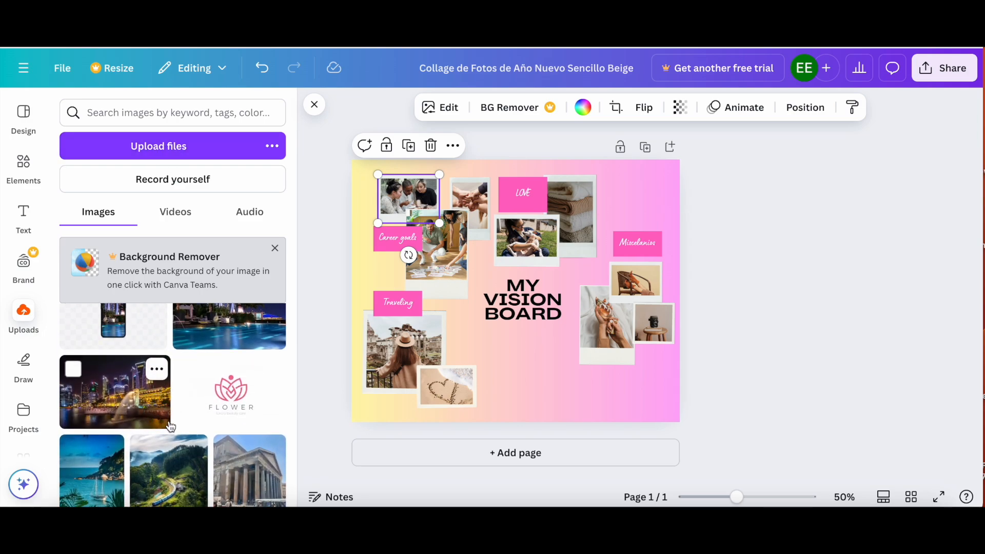
left_click(394, 354)
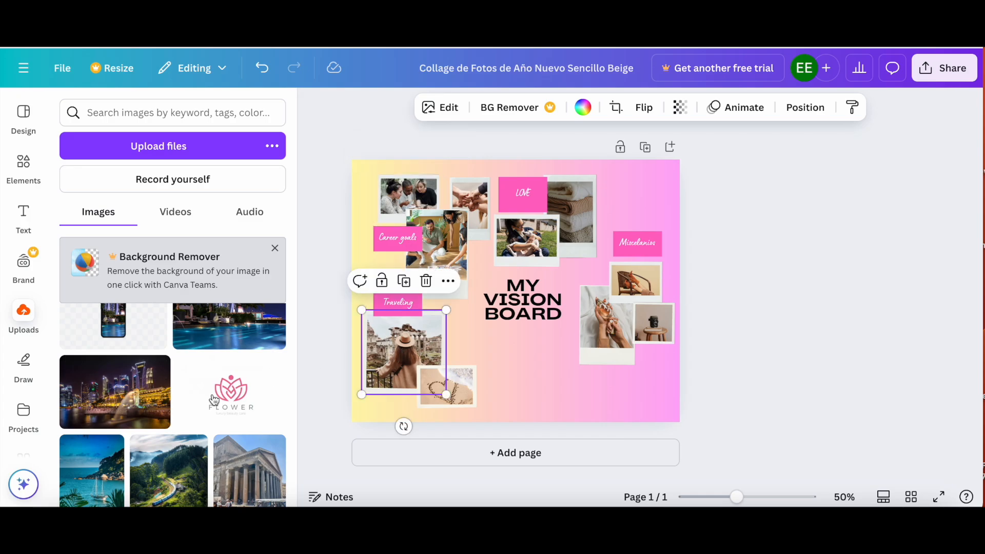
scroll(115, 390, "down", 1)
left_click_drag(113, 375, 397, 345)
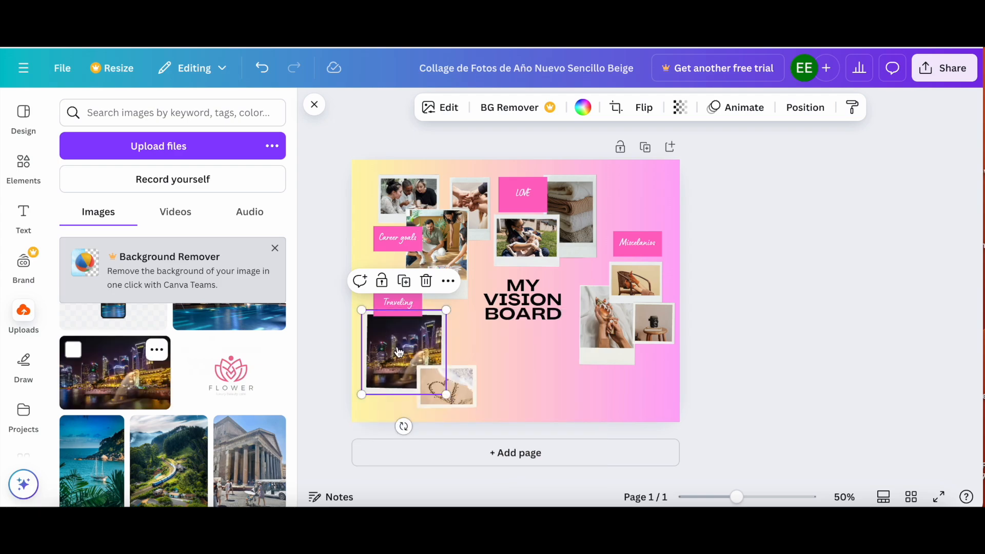
Step: Replace the small heart-in-sand photo below the Traveling label with the uploaded palm trees image
left_click(463, 389)
scroll(117, 463, "down", 6)
scroll(117, 464, "down", 5)
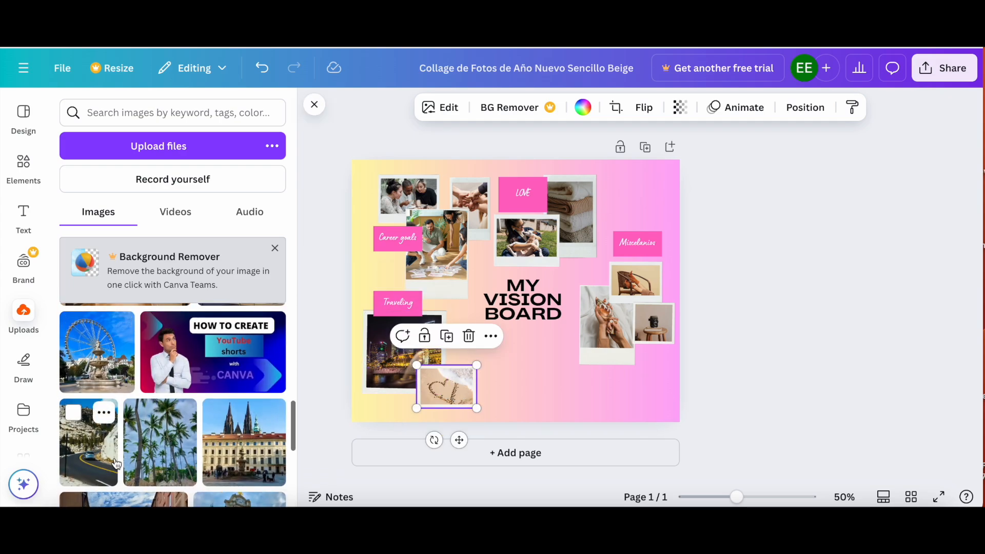
left_click_drag(157, 451, 445, 385)
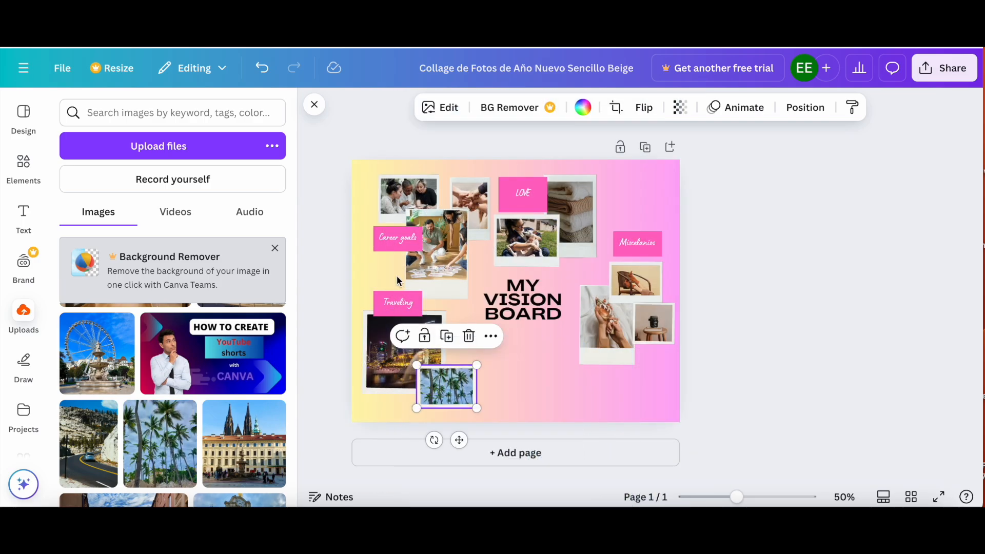
Step: Search the elements for "career" and browse all matching graphics
left_click(404, 198)
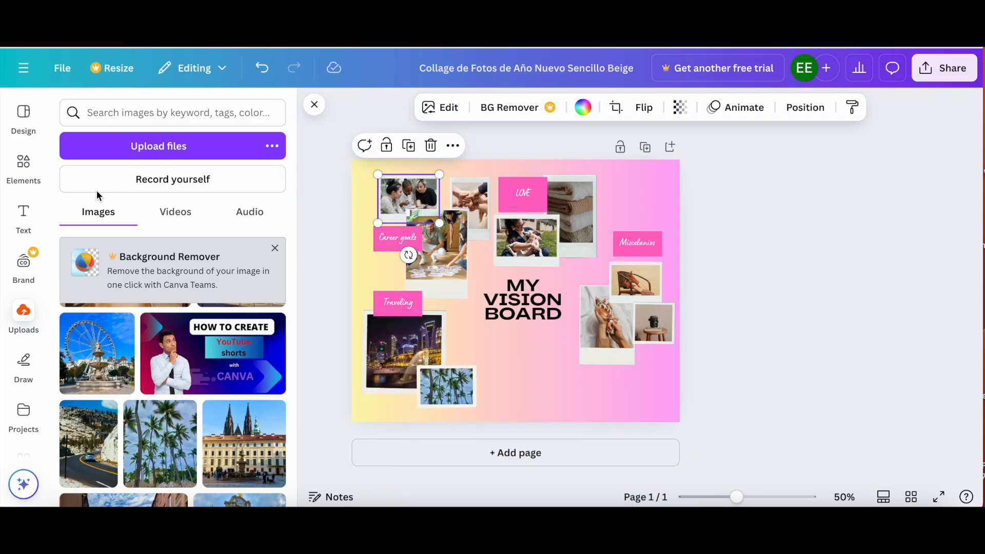
left_click(25, 170)
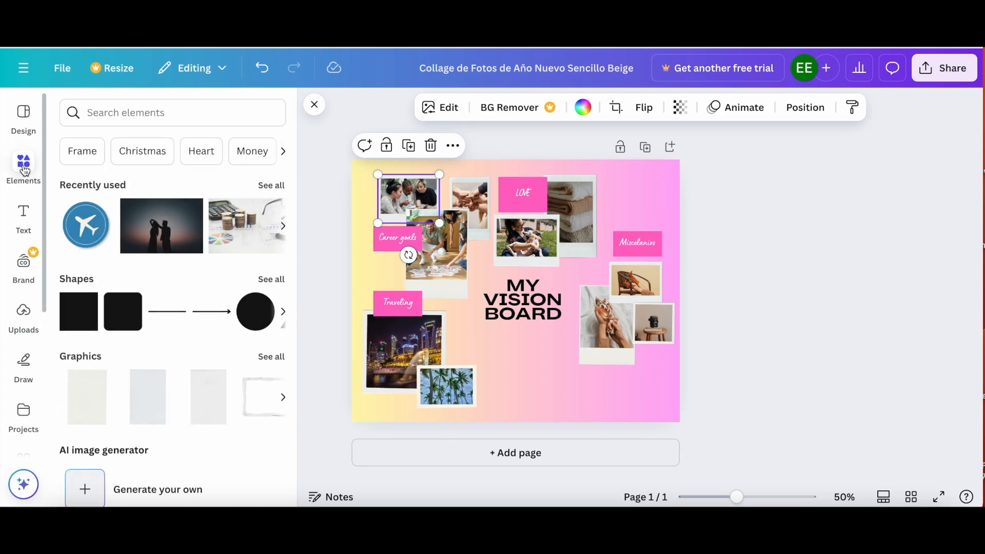
left_click(131, 114)
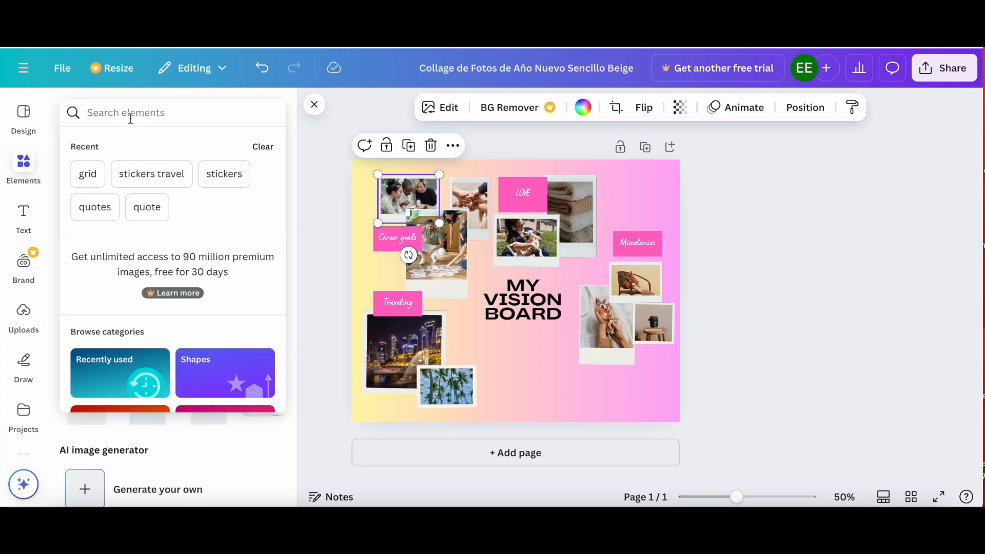
type("career")
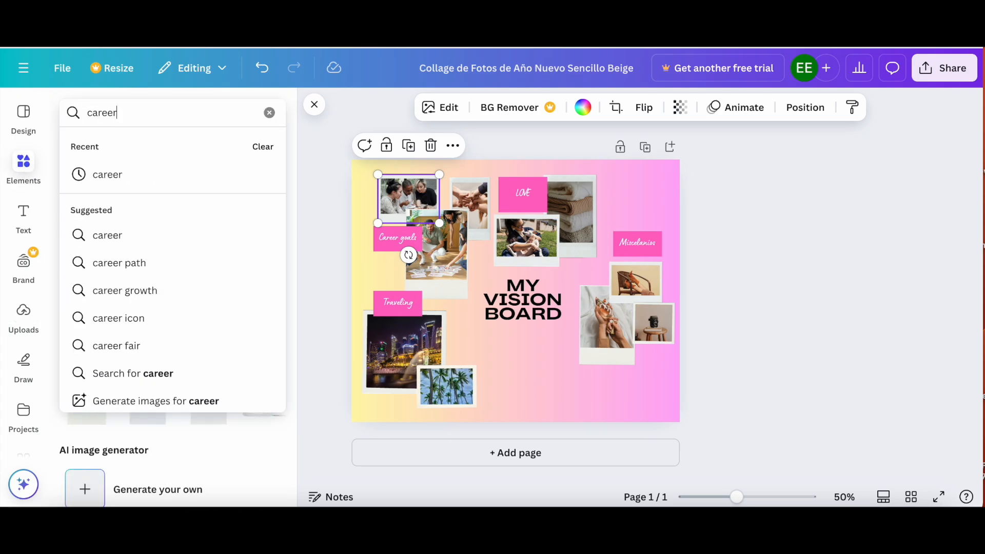
key("Return")
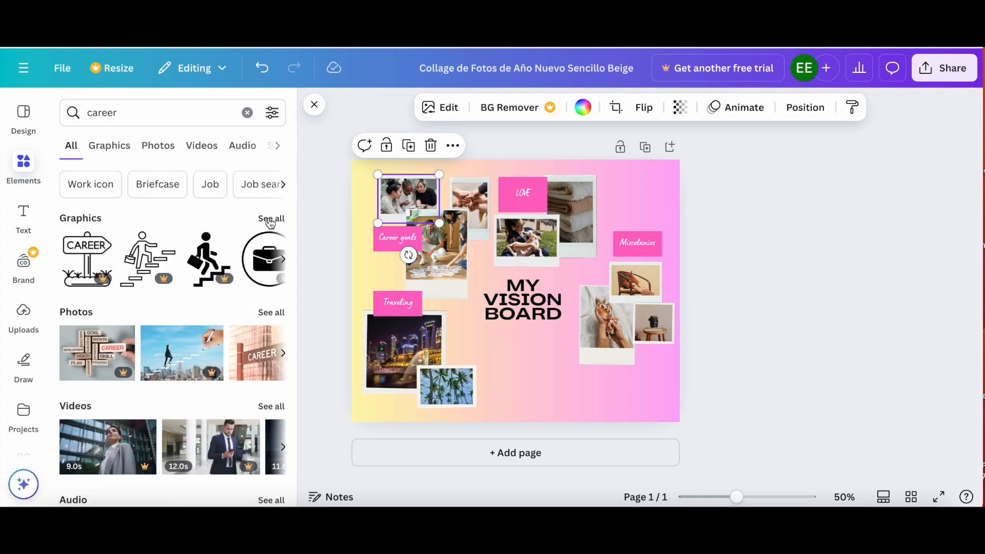
left_click(270, 220)
scroll(163, 322, "down", 2)
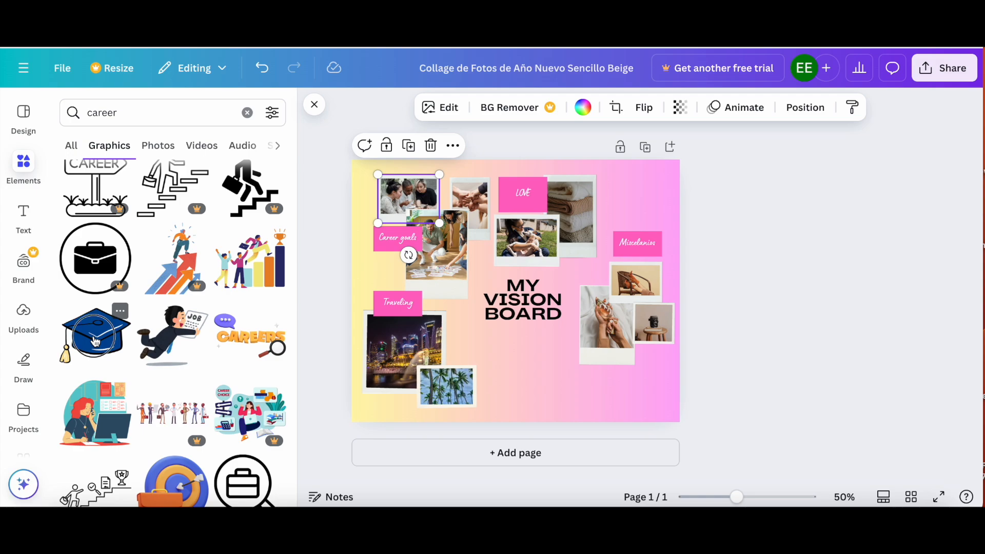
Step: Delete the top photo above the Career goals label and place the blue graduation cap graphic in its spot
left_click_drag(95, 341, 334, 234)
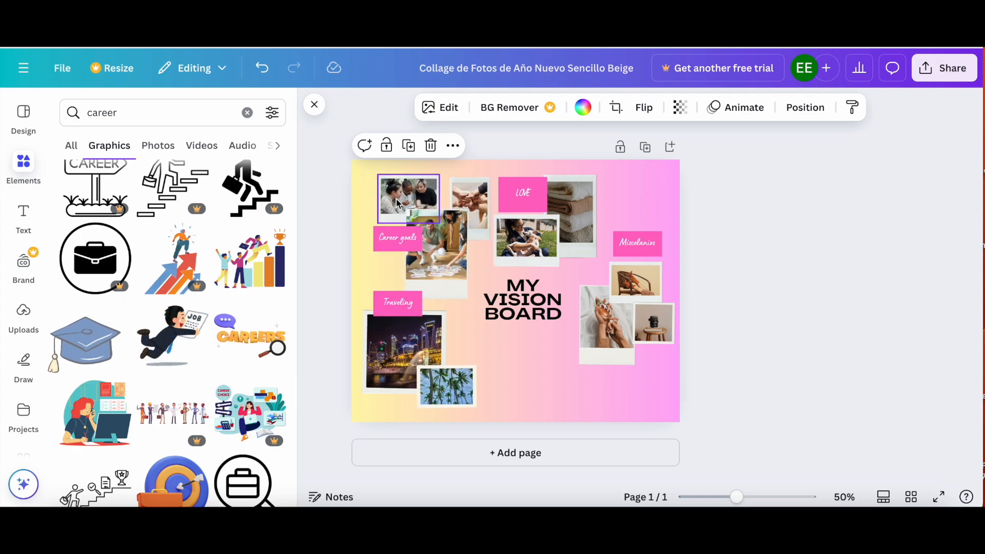
key("Delete")
key("Delete")
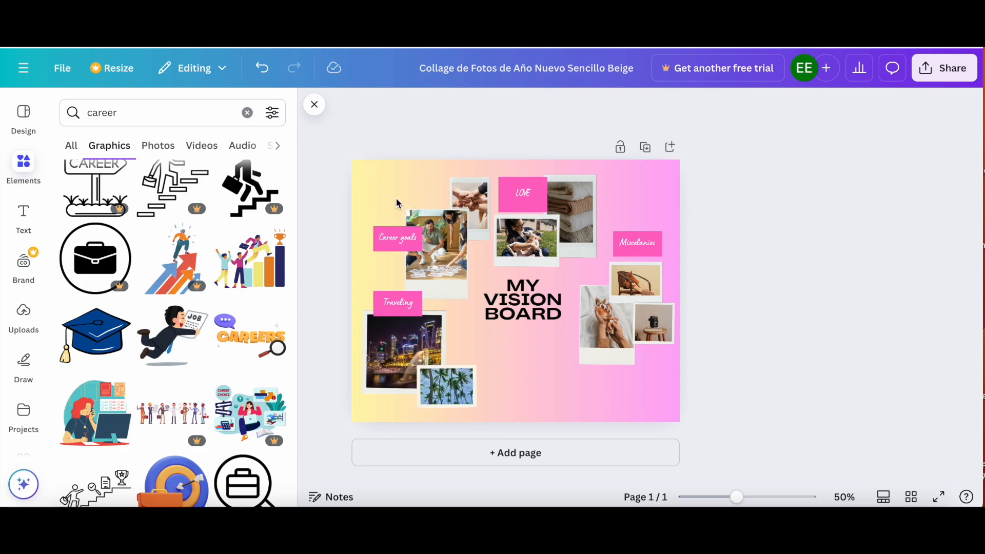
left_click_drag(122, 327, 429, 197)
Step: Replace the narrow photo beside the graduation cap with the career stock photo of a hand writing in a notebook
left_click(472, 203)
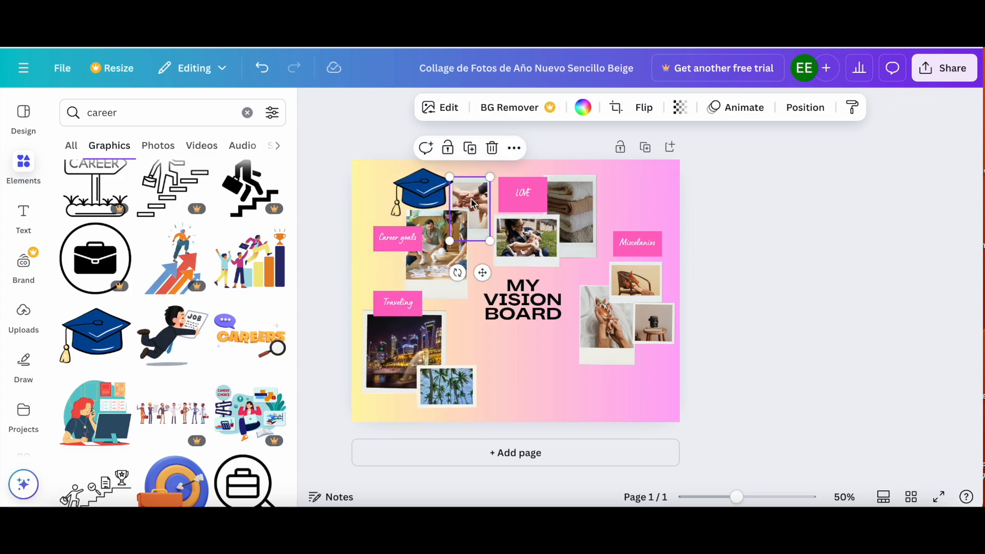
left_click(165, 148)
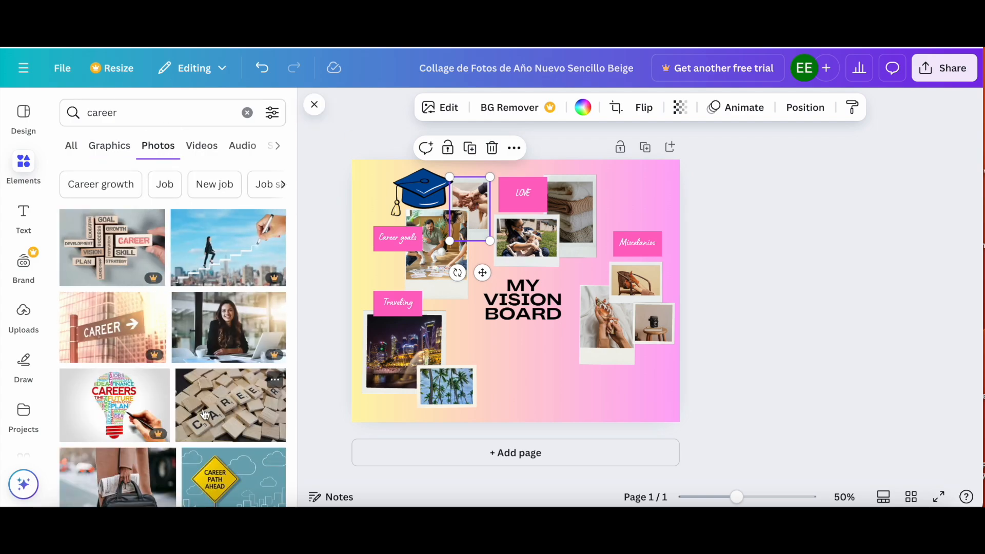
scroll(204, 415, "down", 3)
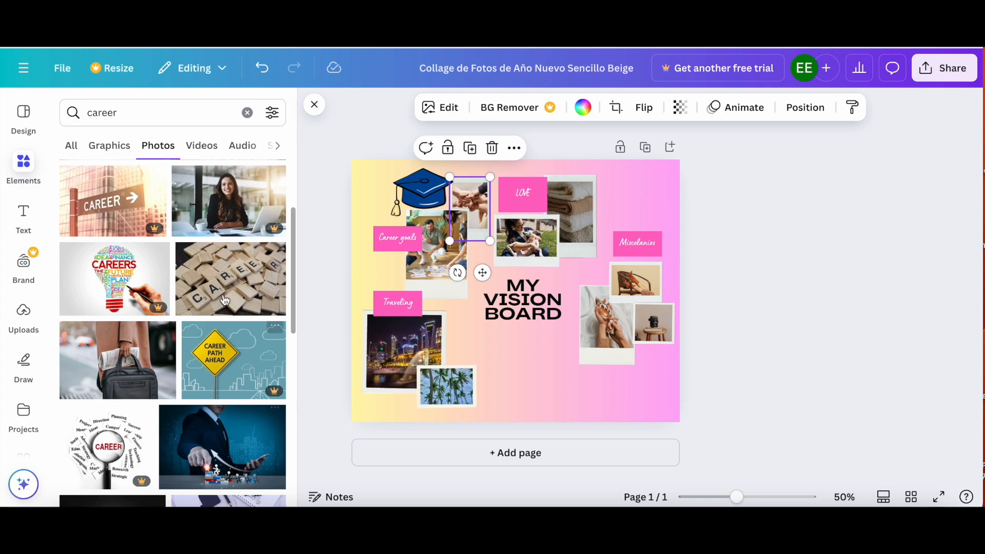
scroll(223, 307, "down", 1)
scroll(206, 360, "down", 3)
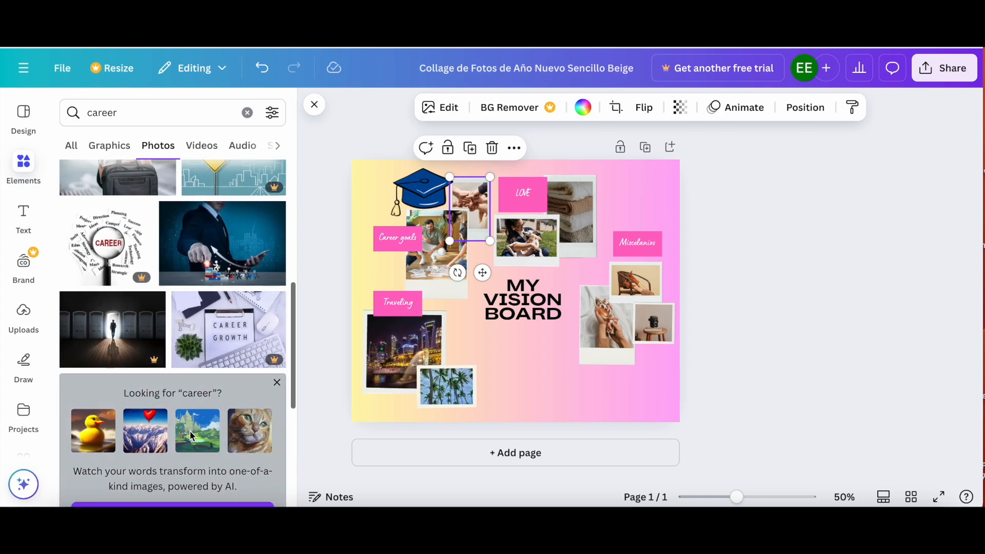
scroll(191, 435, "down", 4)
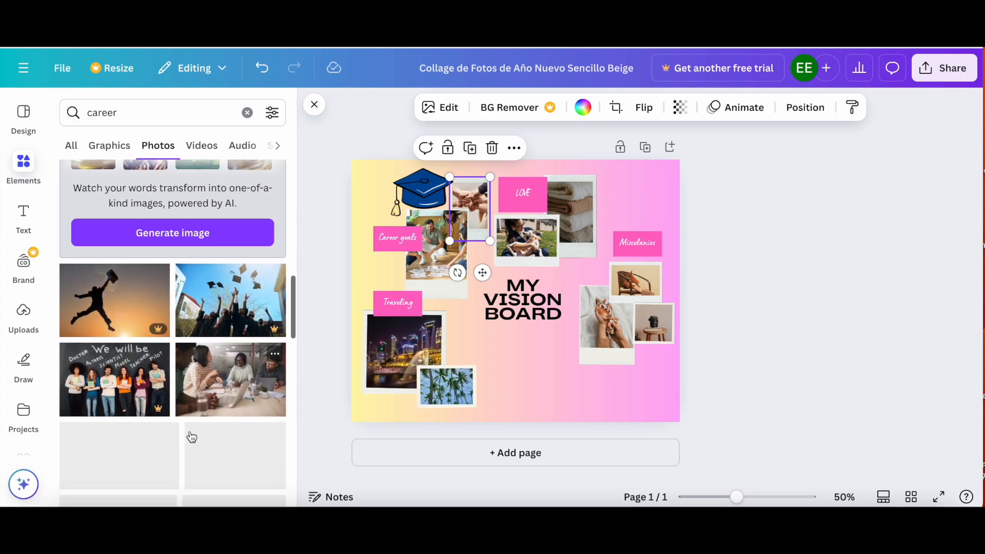
scroll(191, 437, "down", 4)
scroll(192, 437, "down", 2)
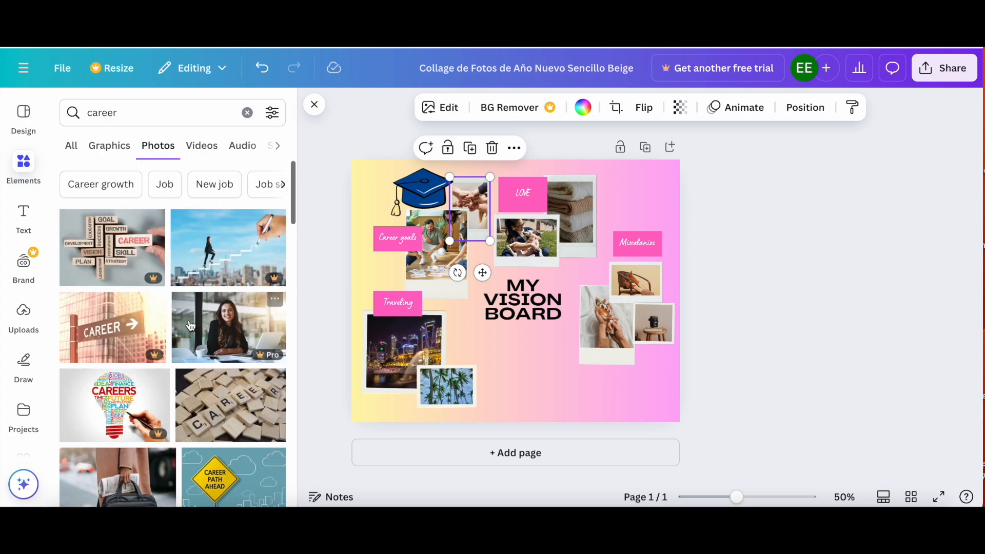
scroll(190, 349, "down", 4)
scroll(190, 370, "down", 8)
scroll(188, 370, "down", 5)
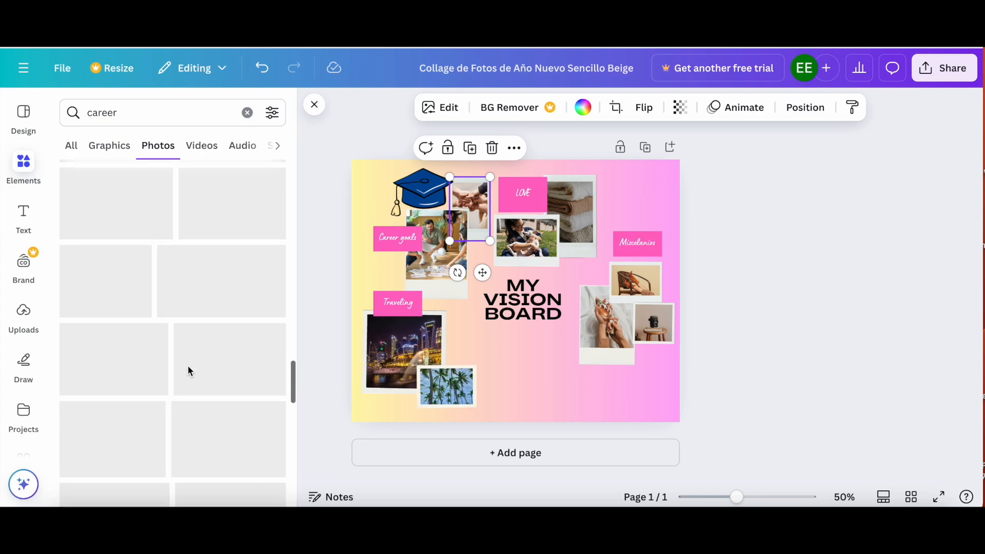
scroll(189, 371, "down", 3)
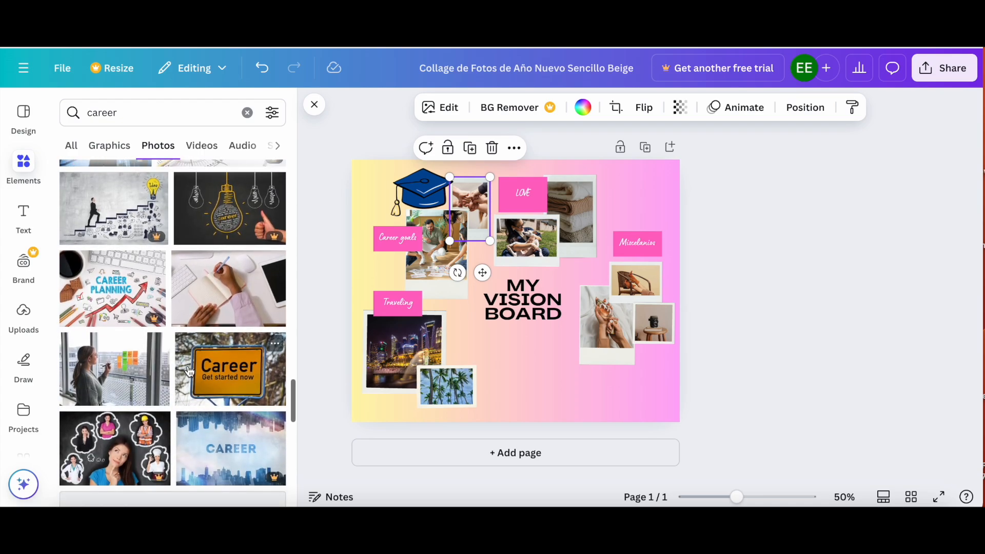
left_click_drag(336, 285, 480, 214)
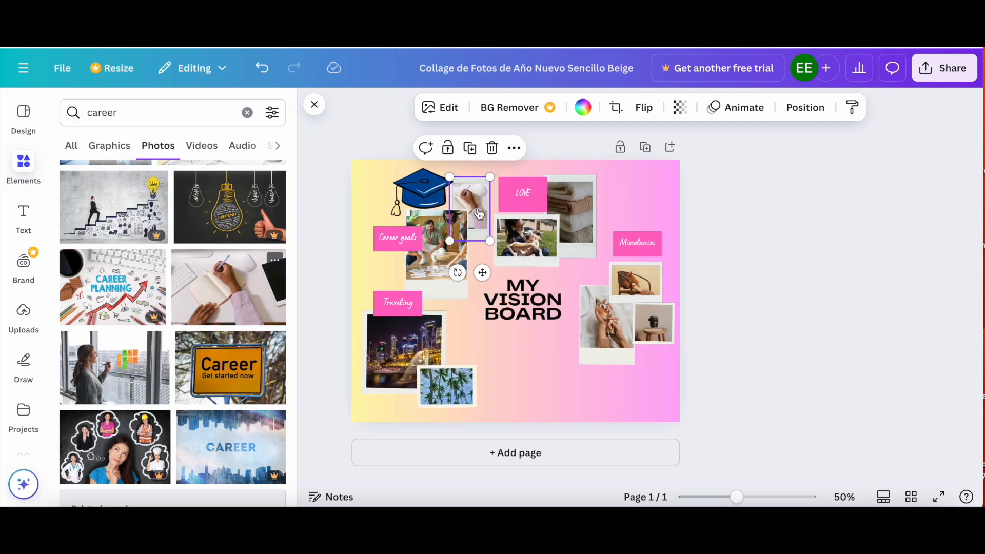
Step: Replace the larger photo beside the Career goals label with the stock photo of a woman writing near coloured sticky notes
left_click(467, 321)
left_click(436, 268)
scroll(166, 391, "down", 3)
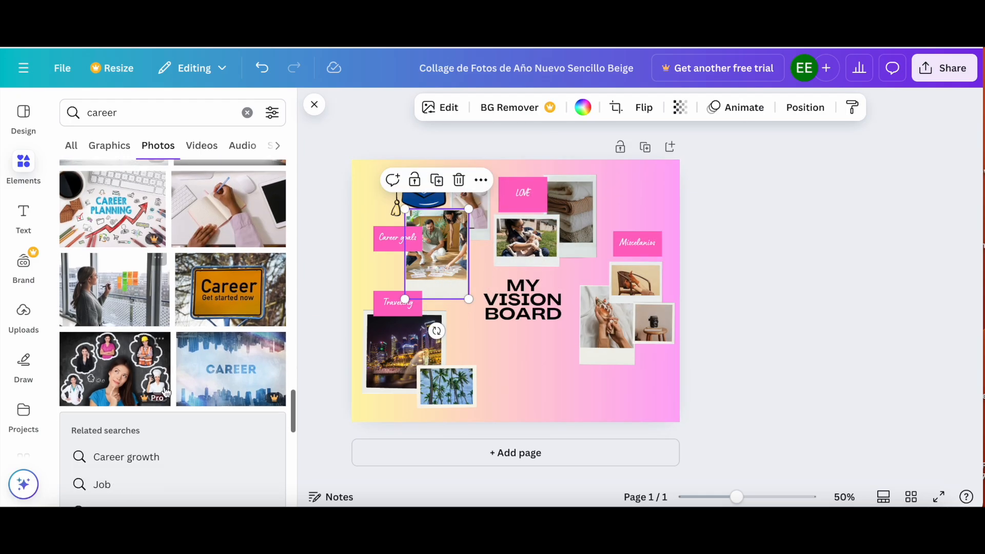
scroll(166, 391, "up", 2)
left_click_drag(119, 343, 454, 266)
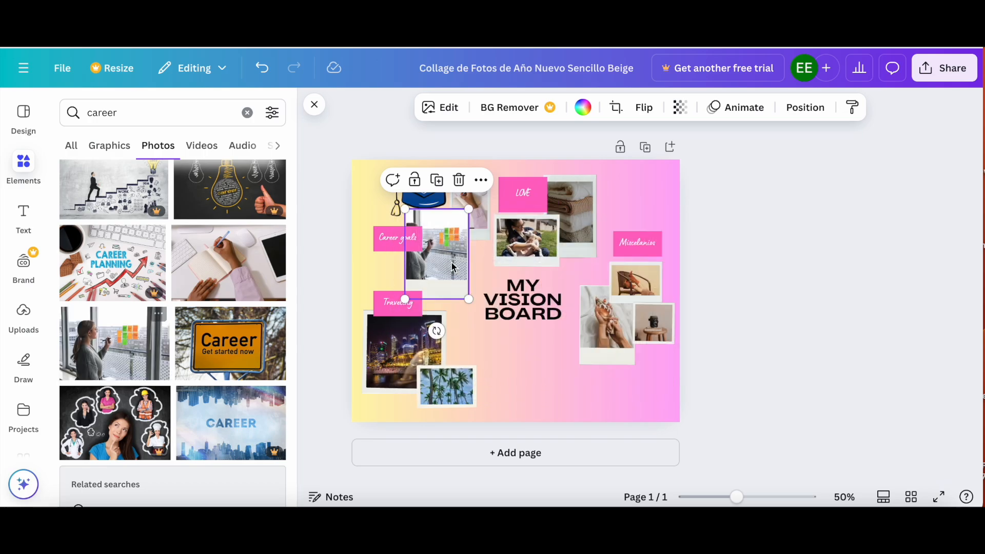
left_click(490, 364)
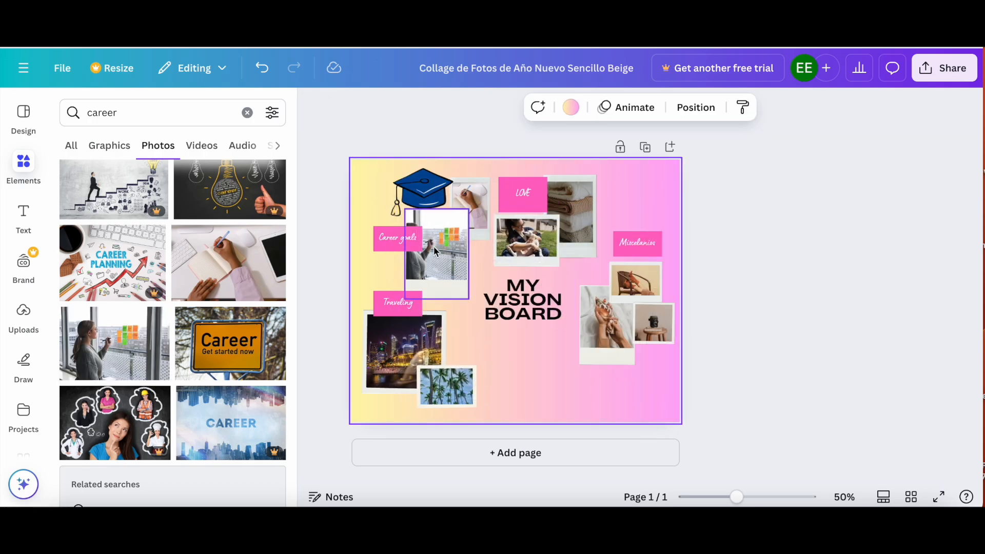
Step: Search the photos for "love" and replace the photo below the LOVE label with the couple silhouette at dusk
left_click(532, 257)
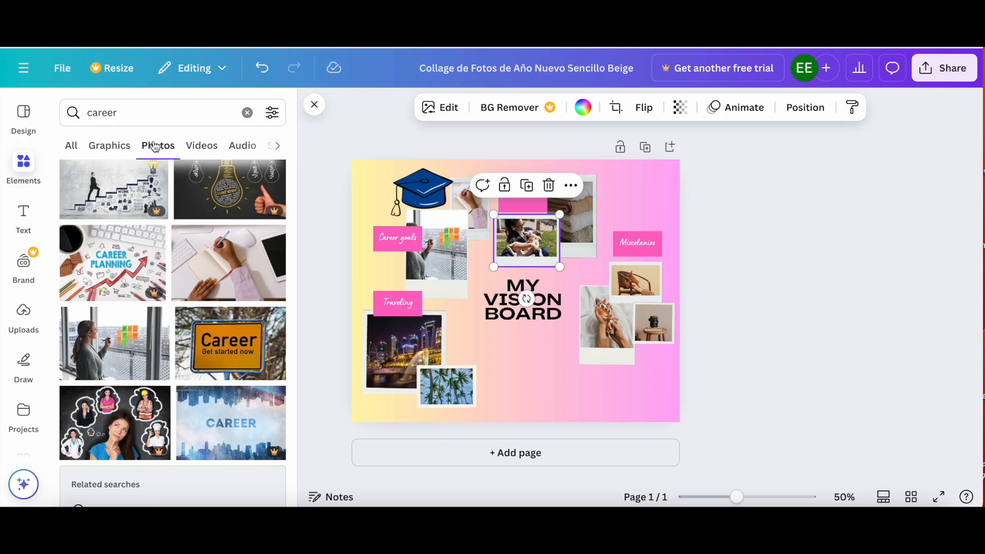
left_click(128, 112)
type("love")
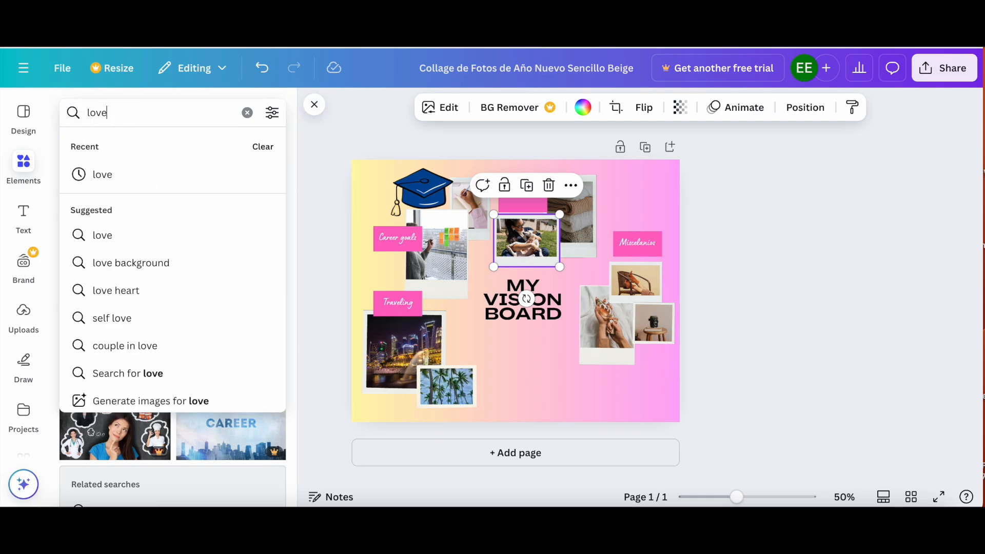
key("Return")
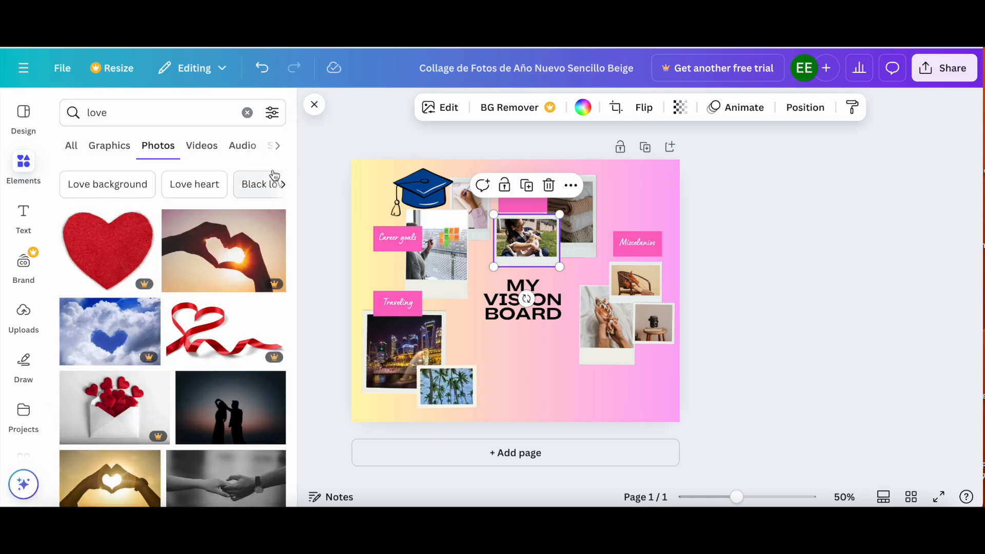
scroll(216, 318, "down", 3)
left_click_drag(207, 284, 514, 240)
Step: Replace the folded-fabric photo beside the LOVE label with the photo of hands forming a heart around the sun
left_click(584, 216)
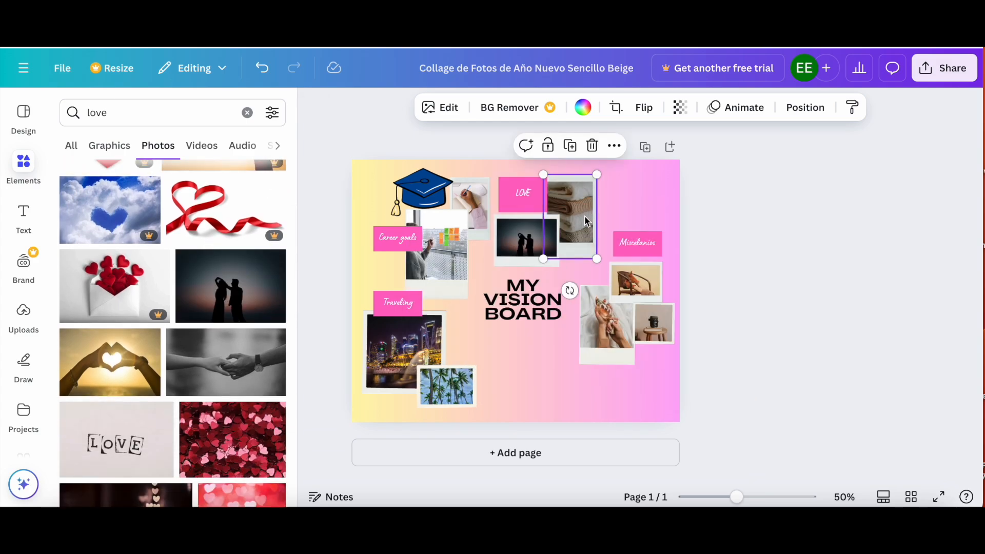
key("Delete")
left_click_drag(161, 334, 529, 201)
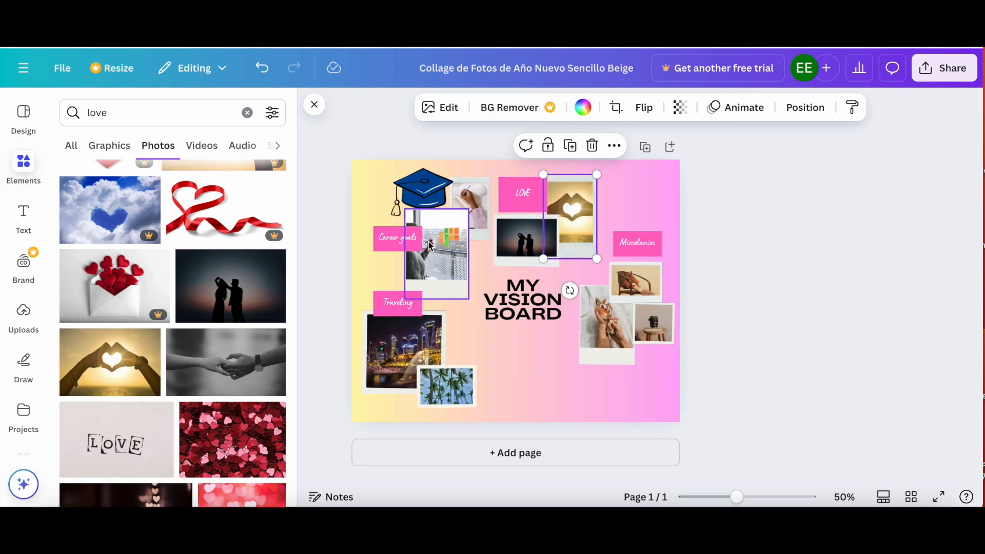
Step: Search the photos for "car" and replace the chair photo below the Miscelanios label with the silver car on a white background
left_click(636, 288)
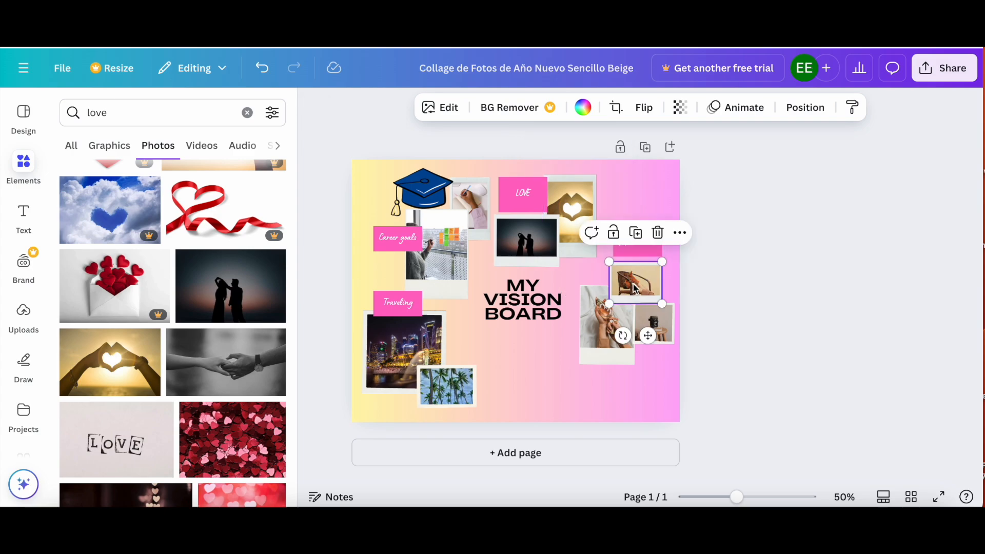
left_click(136, 114)
type("car")
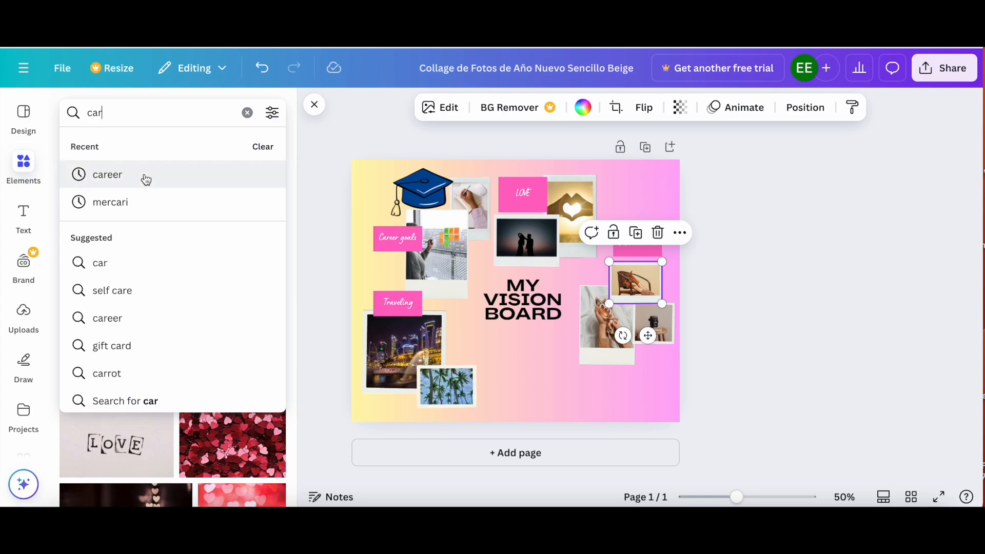
key("Return")
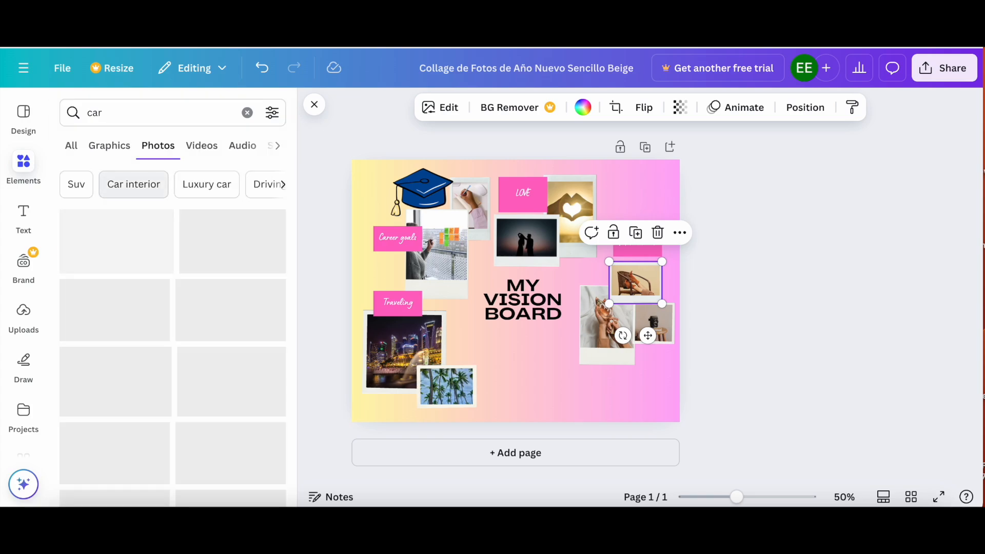
scroll(190, 271, "down", 3)
left_click_drag(114, 354, 636, 280)
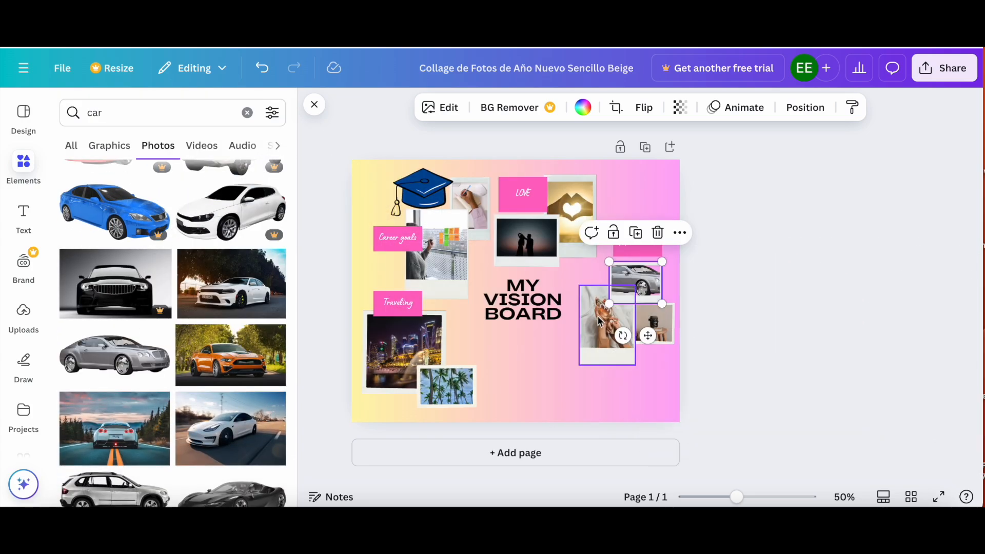
Step: Clear the large photo in the Miscelanios section and fill its frame with the "house" search photo of a blue house at dusk
left_click(598, 326)
key("Delete")
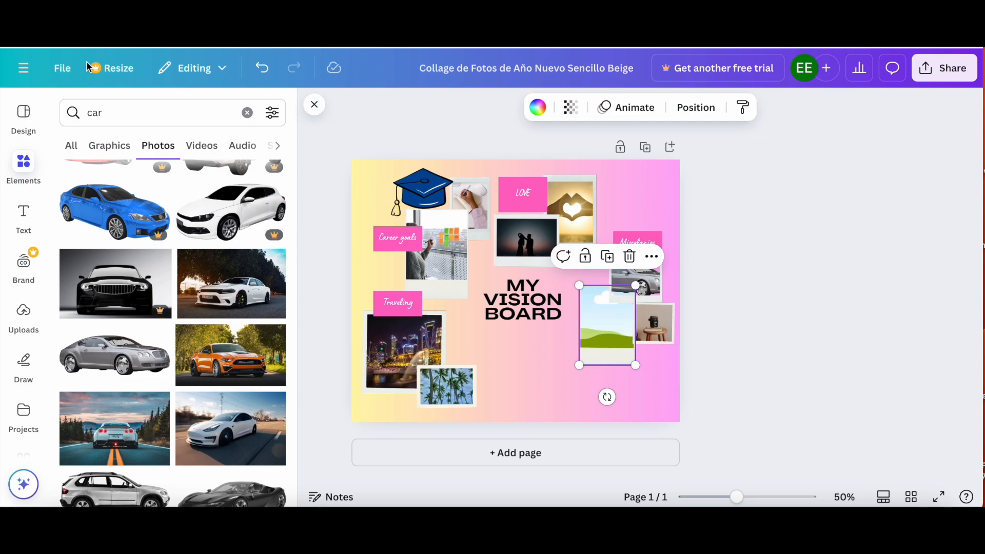
left_click(112, 114)
type("house")
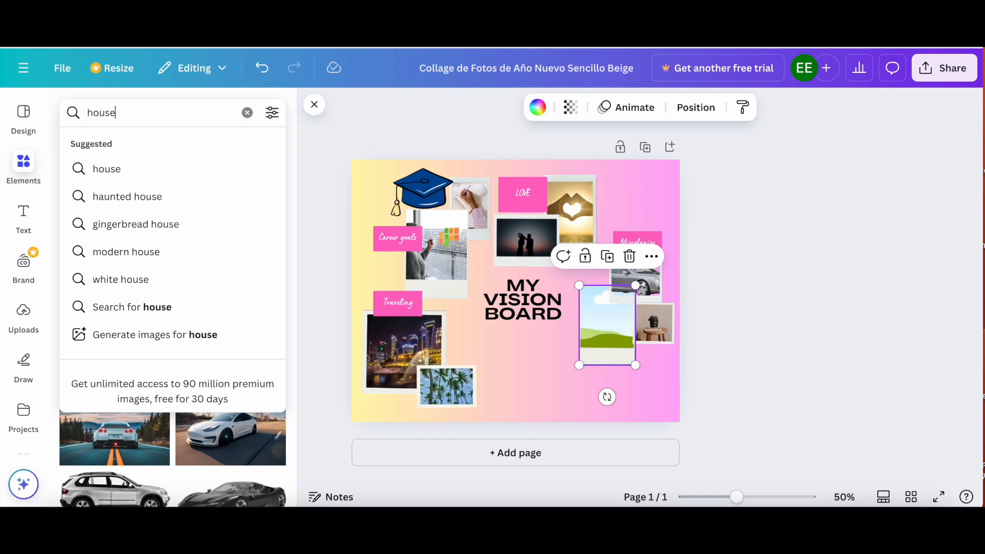
left_click(104, 179)
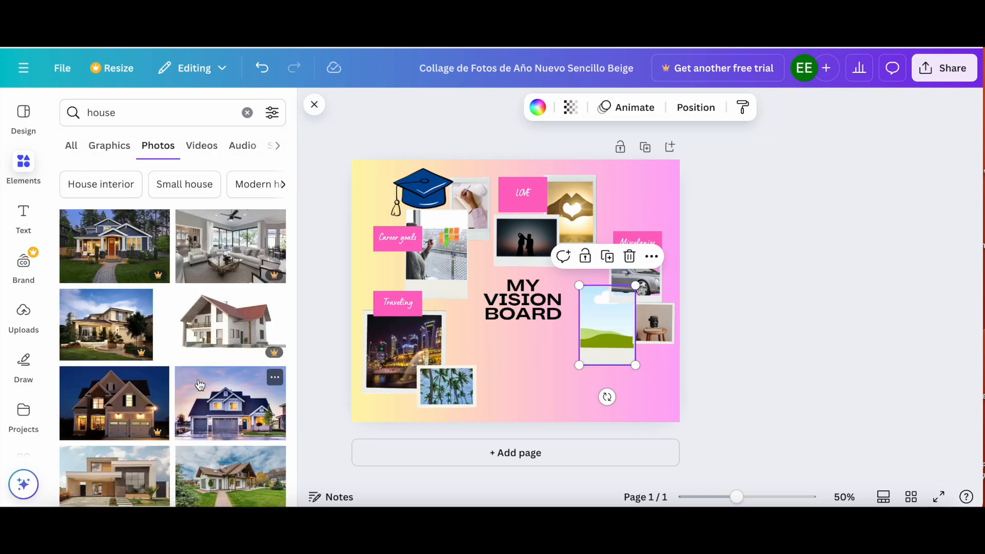
scroll(158, 395, "down", 3)
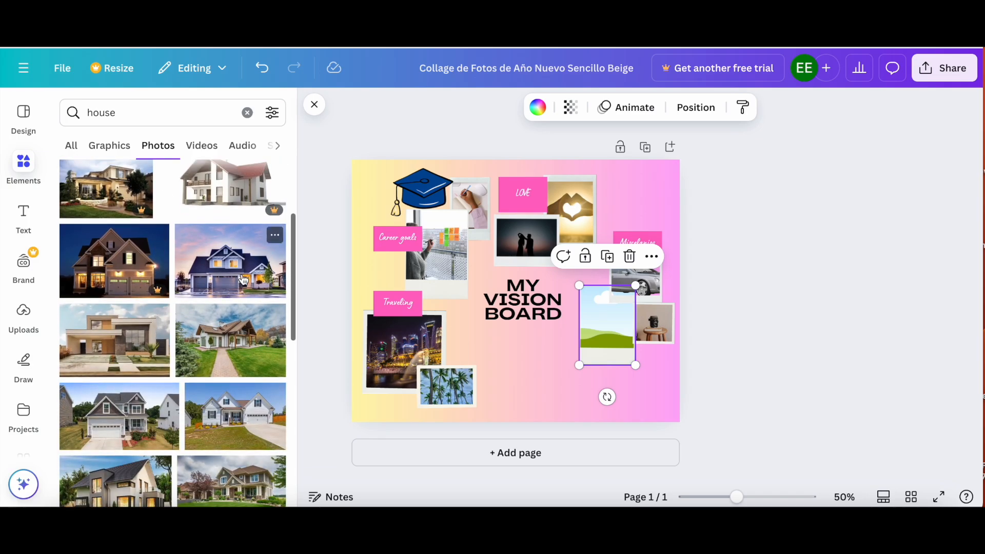
left_click_drag(199, 226, 618, 311)
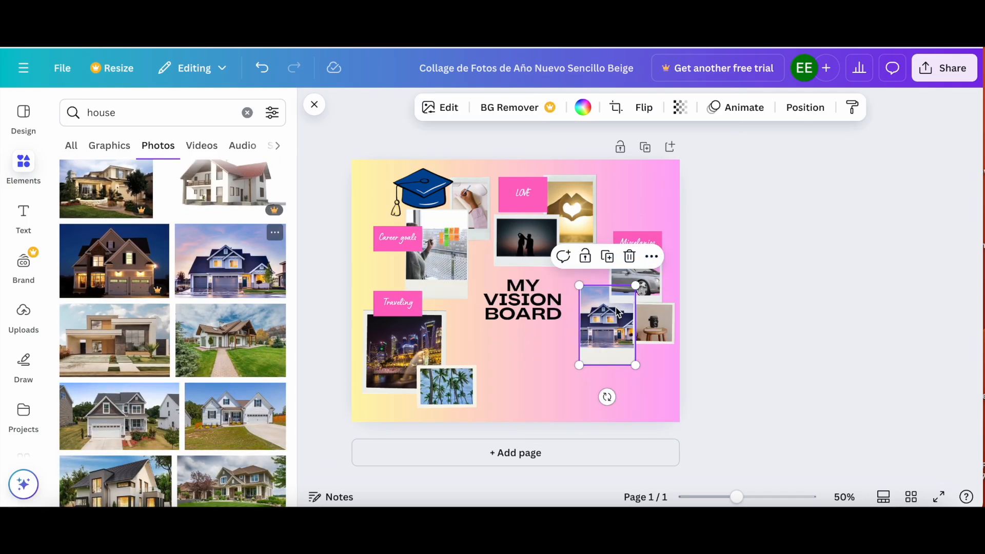
Step: Delete the small photo beside the house picture and search the photos for "health"
left_click(661, 334)
key("Delete")
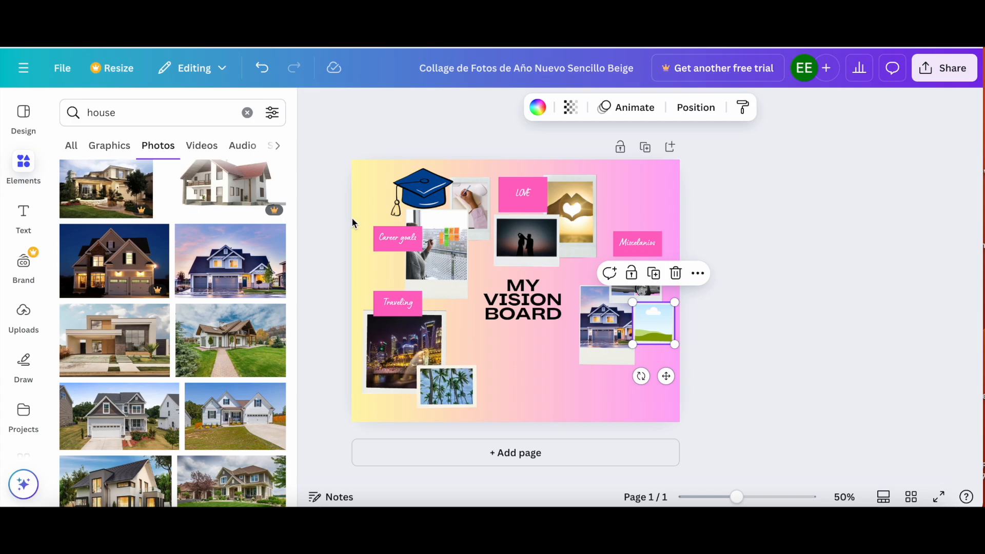
left_click(156, 113)
type("hea")
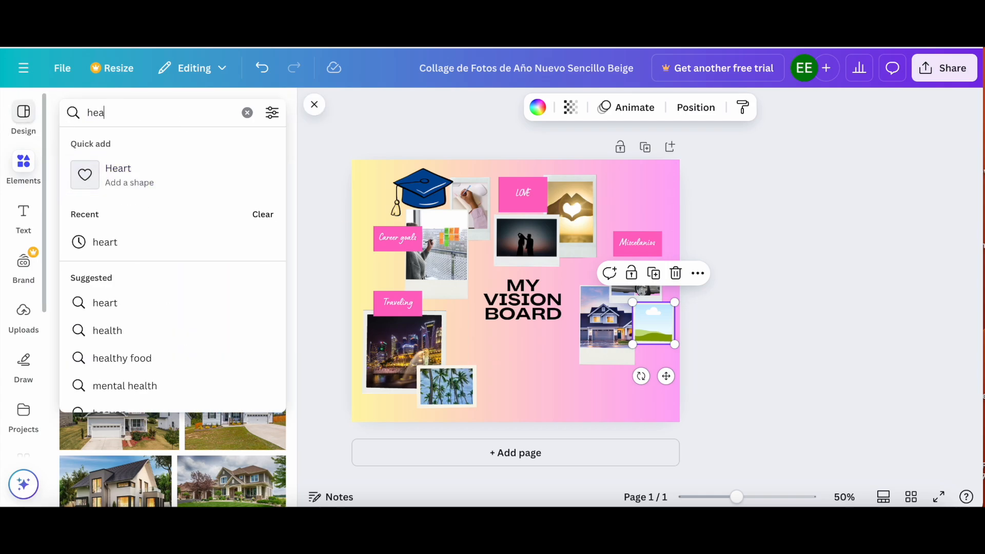
type("l")
key("Return")
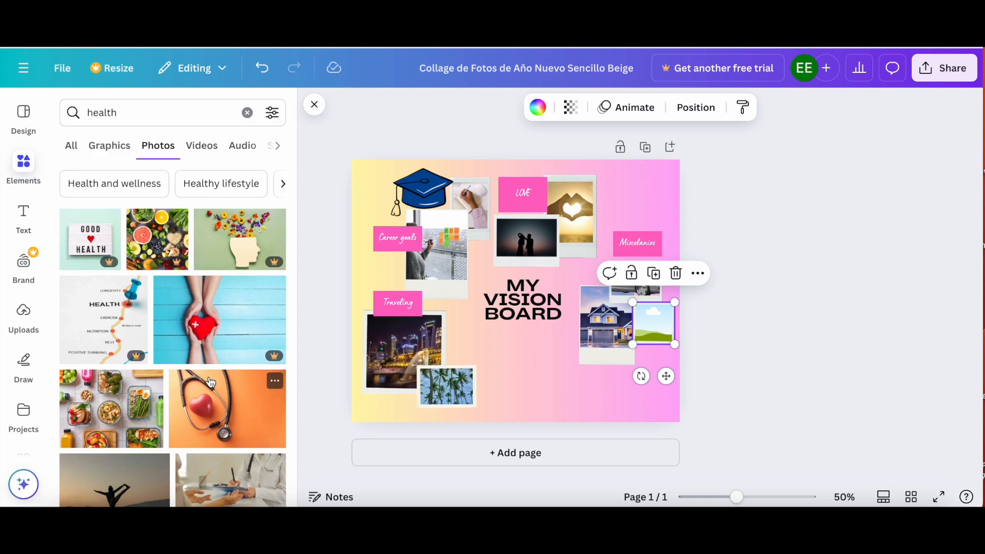
scroll(213, 377, "down", 2)
left_click_drag(116, 321, 651, 302)
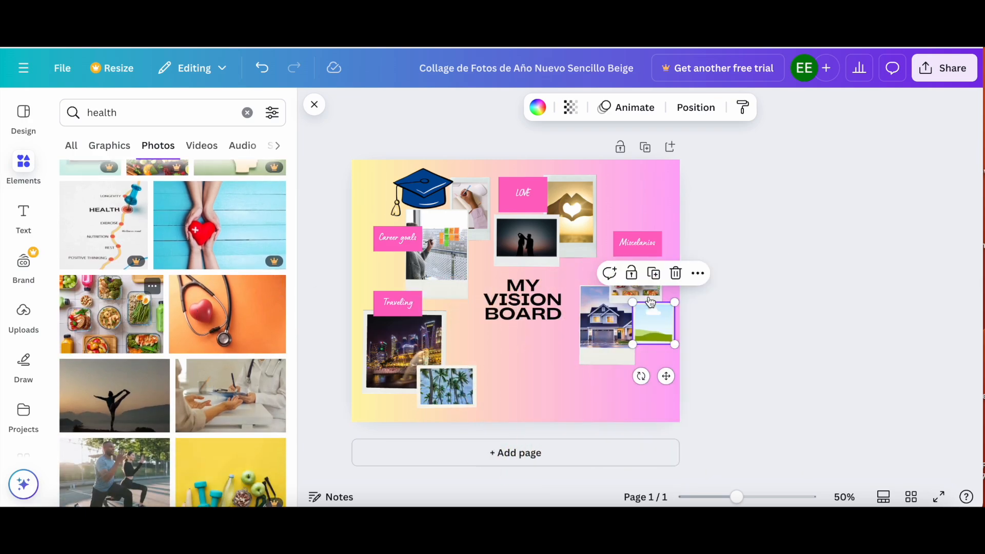
mouse_move(642, 295)
left_mouse_down()
mouse_move(651, 323)
mouse_move(638, 282)
mouse_move(643, 298)
left_mouse_up()
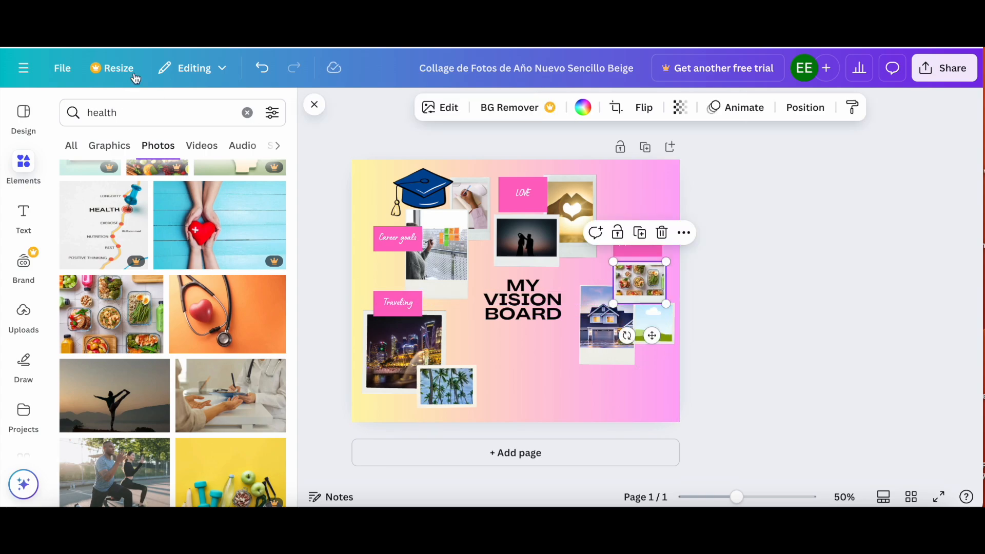
left_click(264, 74)
left_click(265, 74)
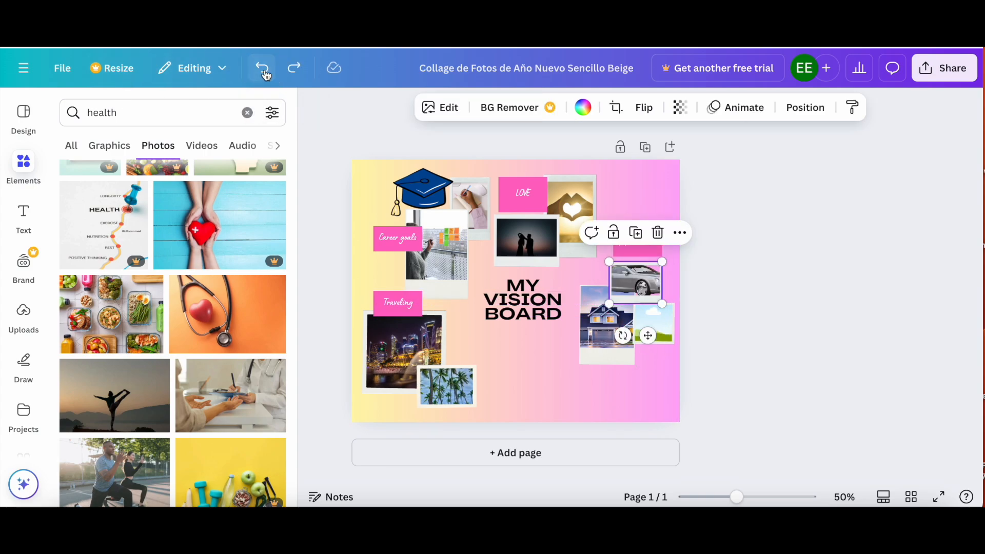
Step: Fill the small empty frame beside the house photo with the picture of healthy meal containers
left_click(666, 357)
left_click(657, 329)
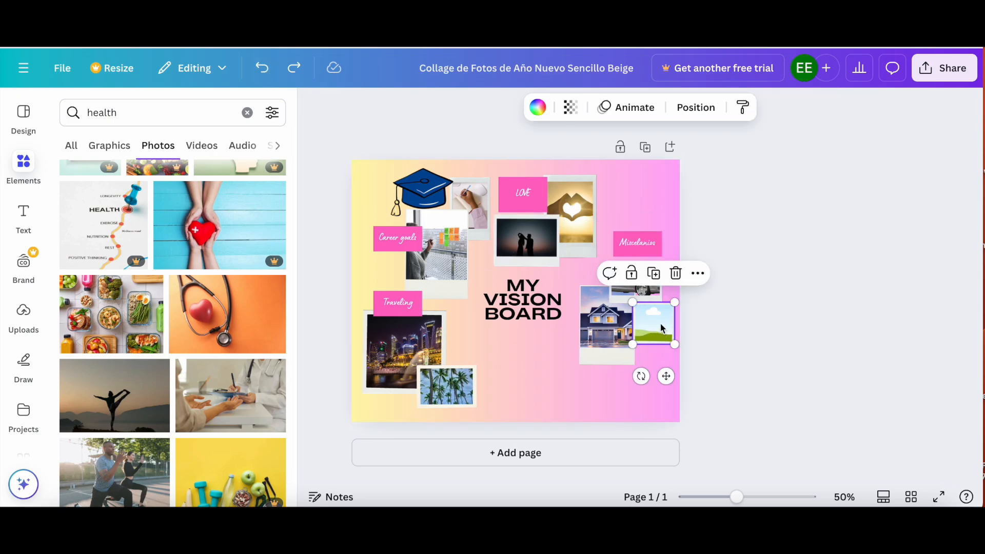
left_click_drag(108, 288, 659, 331)
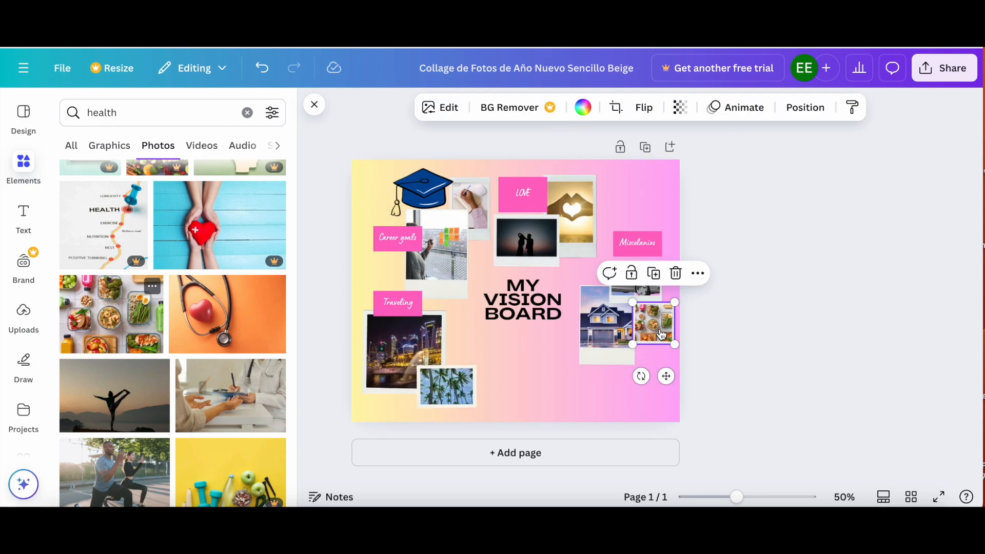
left_click(586, 401)
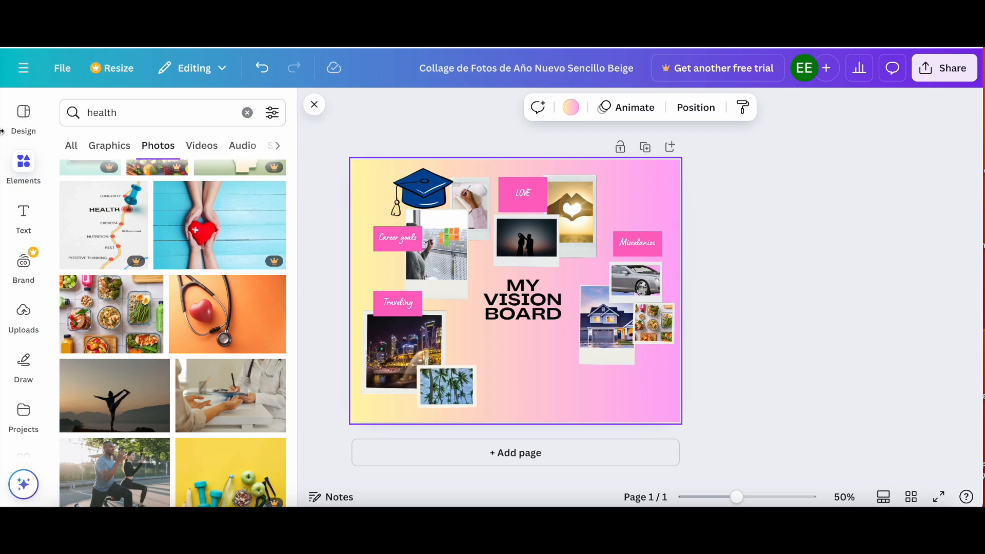
Step: Search the text styles for "quotes" and add the Albert Einstein "Creativity is intelligence having fun." quote to the board
left_click(24, 115)
left_click(31, 228)
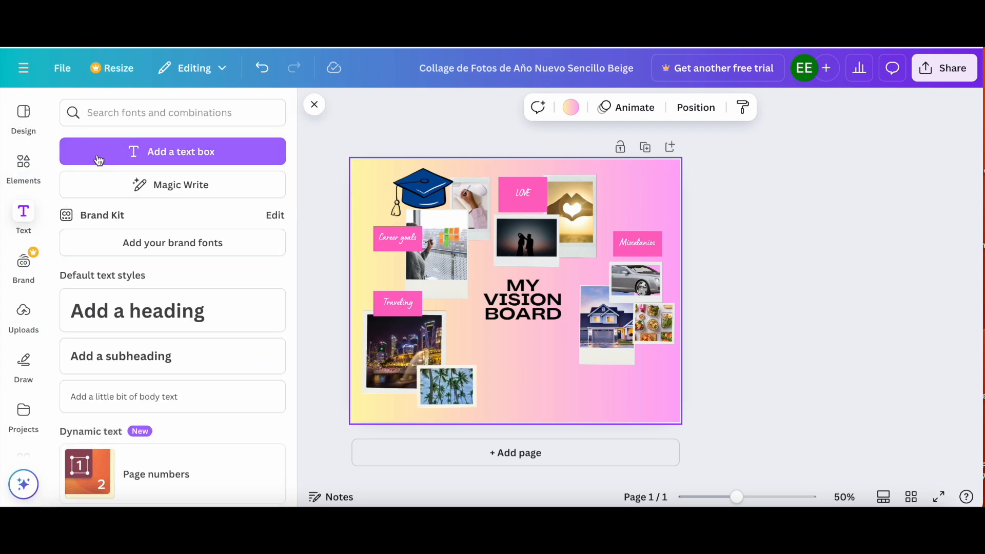
left_click(137, 112)
type("q")
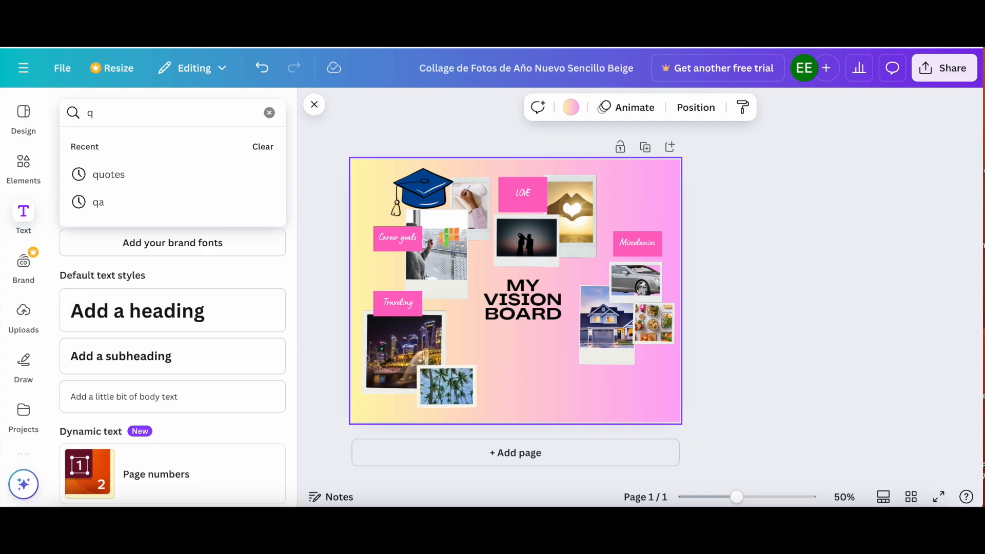
type("uotes")
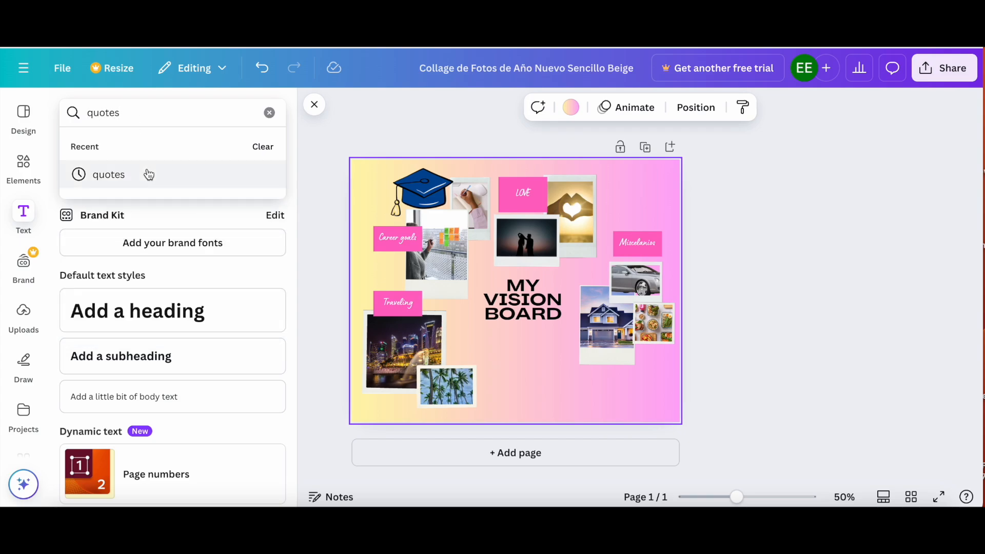
left_click(149, 173)
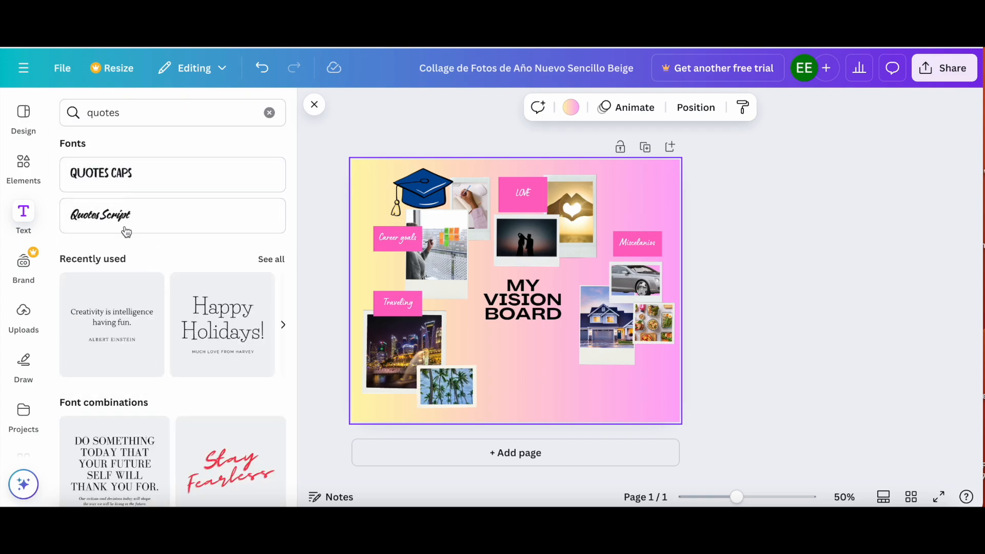
scroll(137, 277, "down", 3)
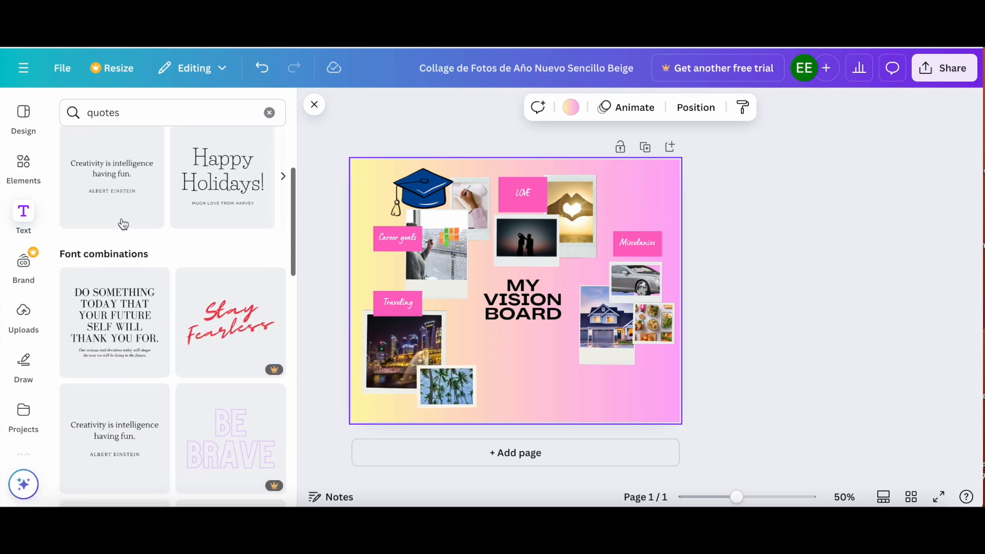
left_click_drag(110, 172, 490, 366)
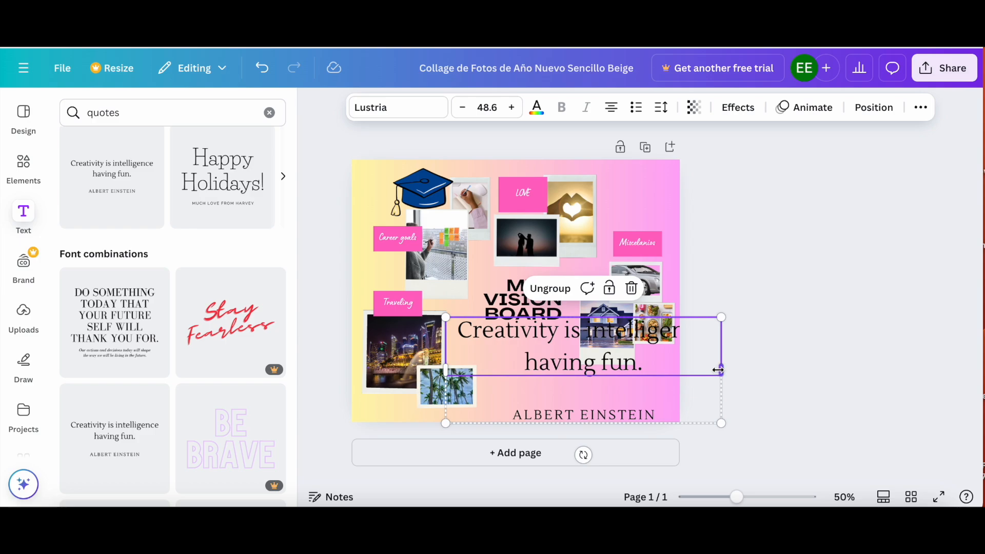
Step: Shrink the Einstein quote and position it centred directly below the MY VISION BOARD title
left_click_drag(623, 360, 572, 365)
mouse_move(509, 341)
left_mouse_down()
mouse_move(520, 366)
mouse_move(525, 351)
left_mouse_up()
left_click_drag(585, 376, 531, 364)
Step: Try the Marykate and Grand Hotel fonts on the quote, then set it to Arimo and enlarge its text by two increments
left_click(386, 109)
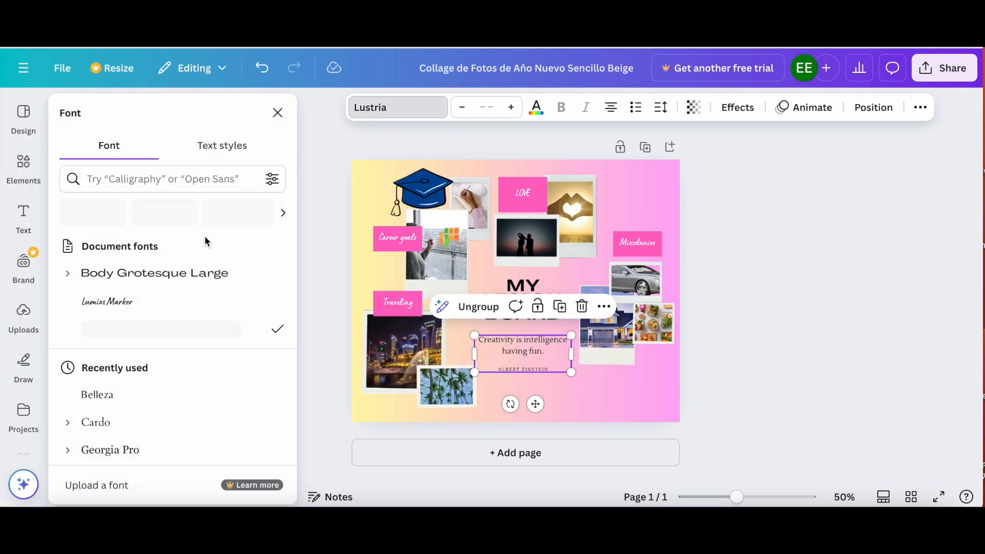
scroll(154, 339, "down", 3)
left_click(99, 323)
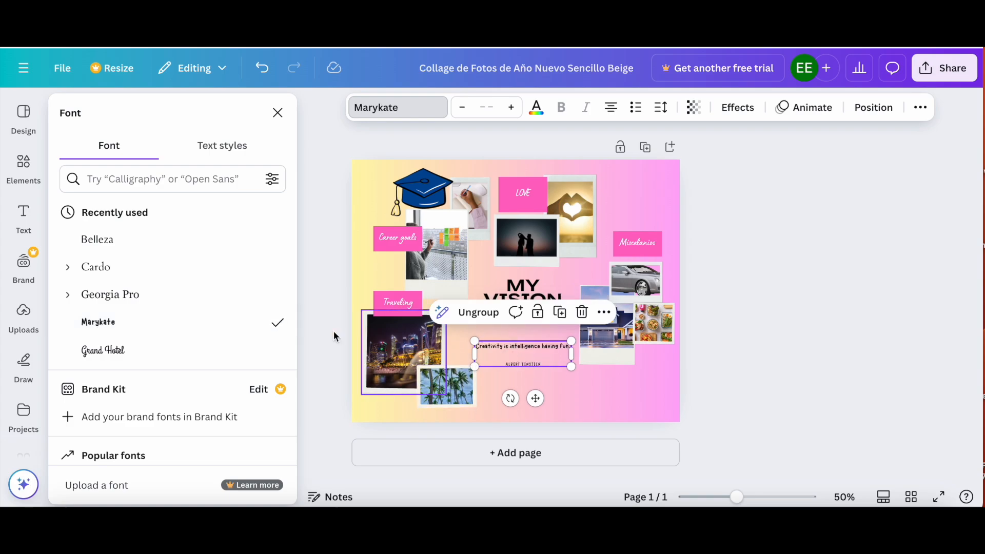
left_click(122, 353)
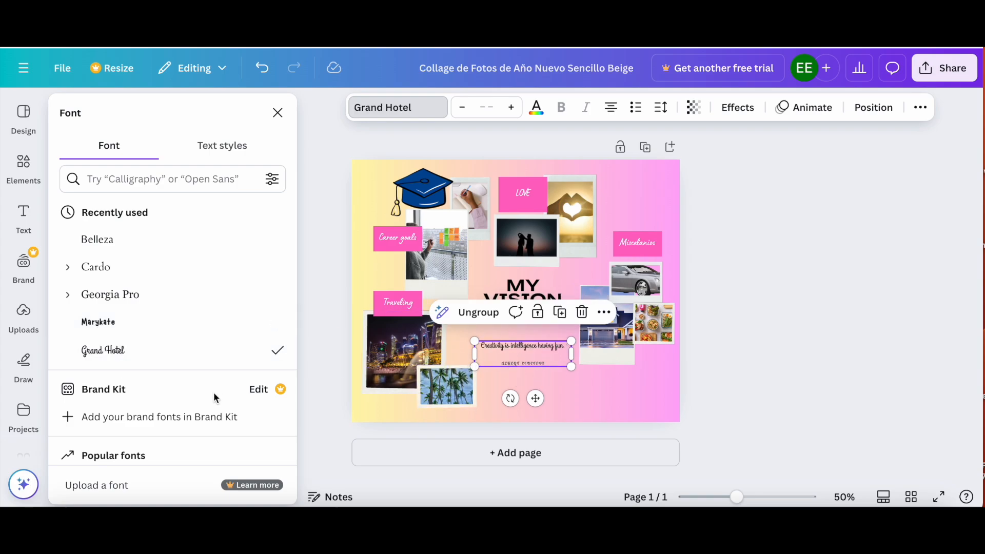
scroll(110, 380, "down", 3)
left_click(101, 365)
left_click(511, 107)
left_click(511, 107)
Step: Apply the Splice effect to the Einstein quote and set its text shape to Curve
left_click(739, 106)
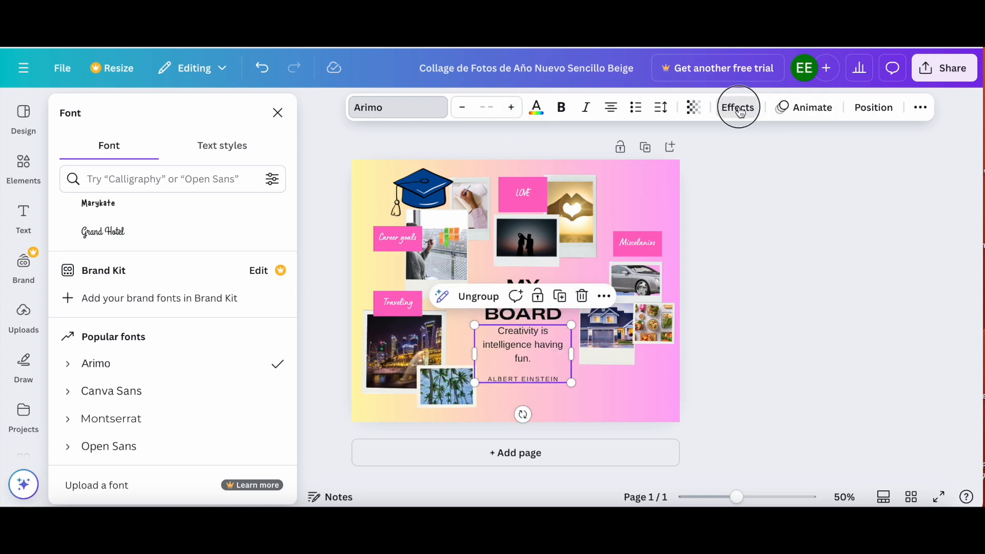
left_click(159, 314)
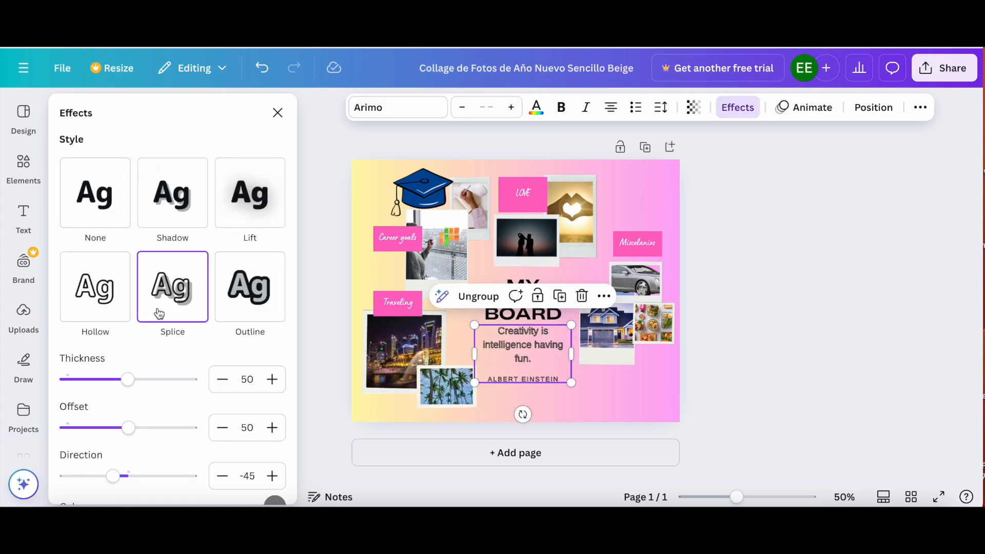
scroll(187, 392, "down", 5)
scroll(181, 329, "down", 3)
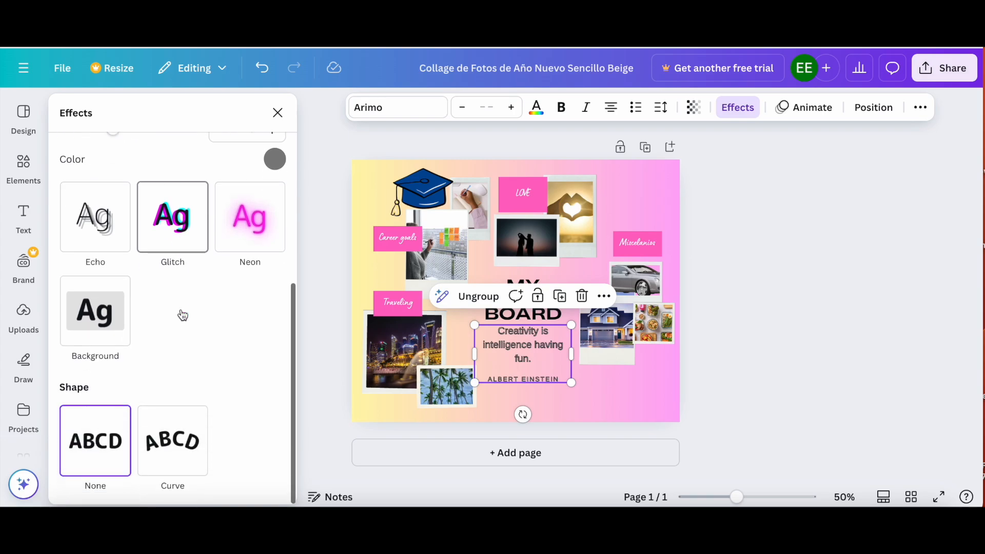
left_click(173, 440)
Step: Resize the curved quote group so it fits centred beneath the MY VISION BOARD title
left_click_drag(591, 405, 537, 349)
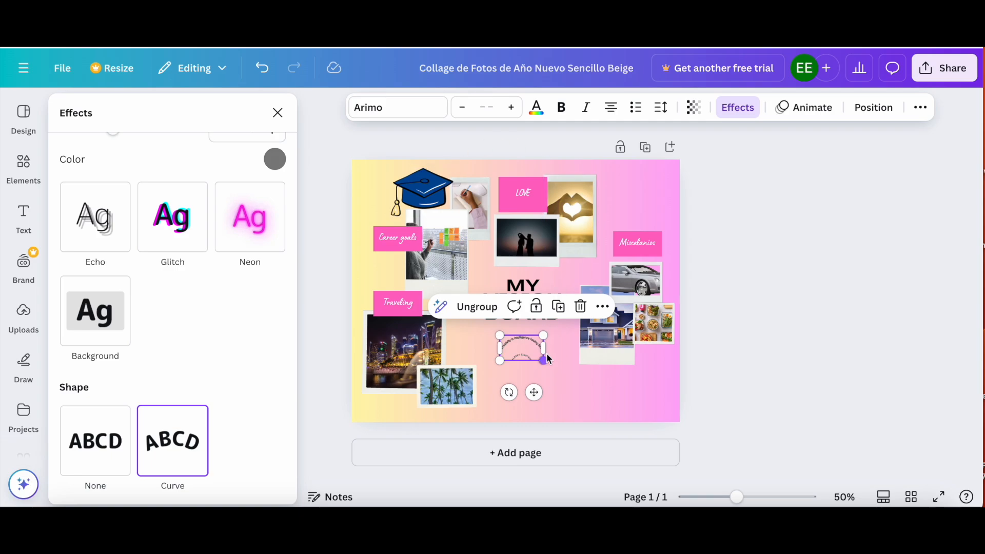
left_click_drag(554, 369, 531, 355)
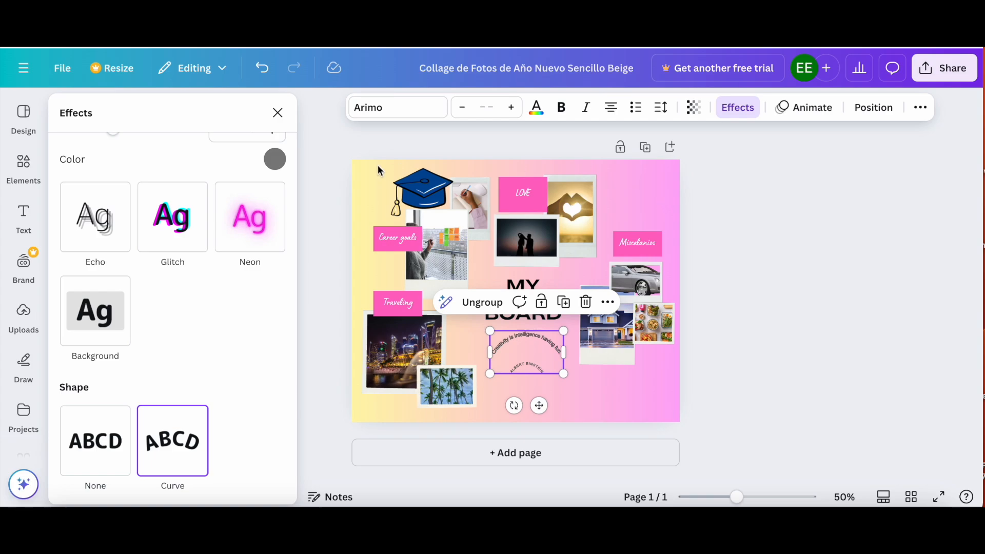
left_click(402, 138)
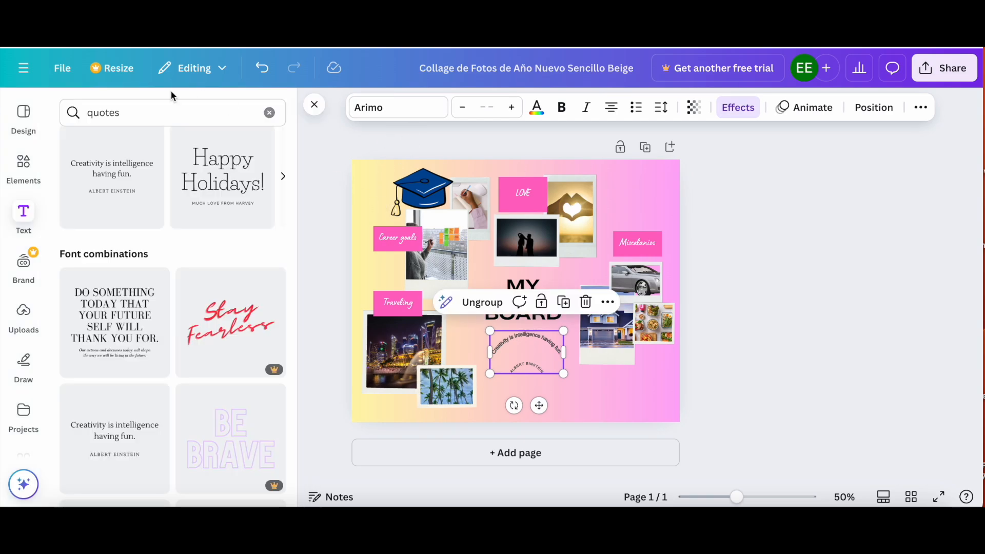
Step: Save the collage and download it as a PNG at size 1
left_click(66, 72)
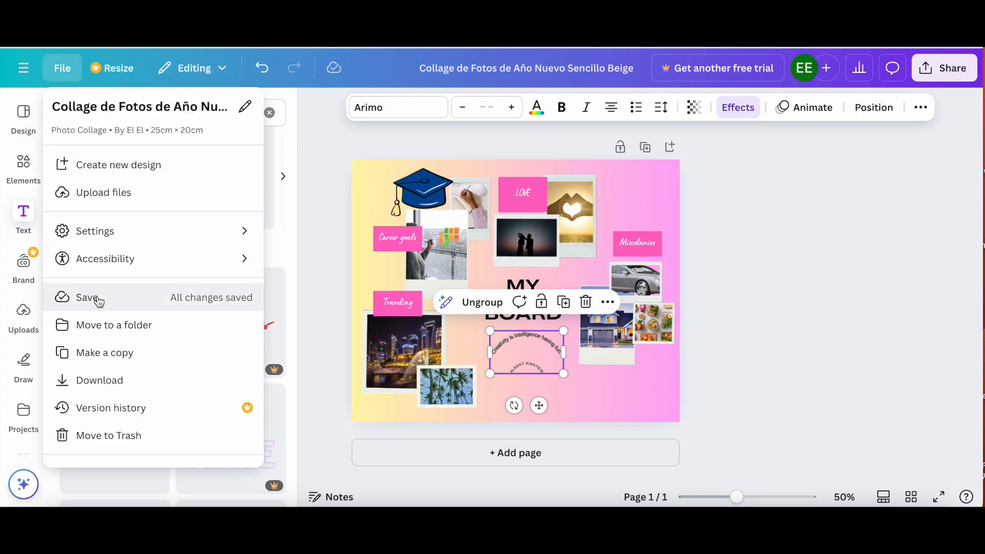
left_click(99, 302)
left_click(70, 74)
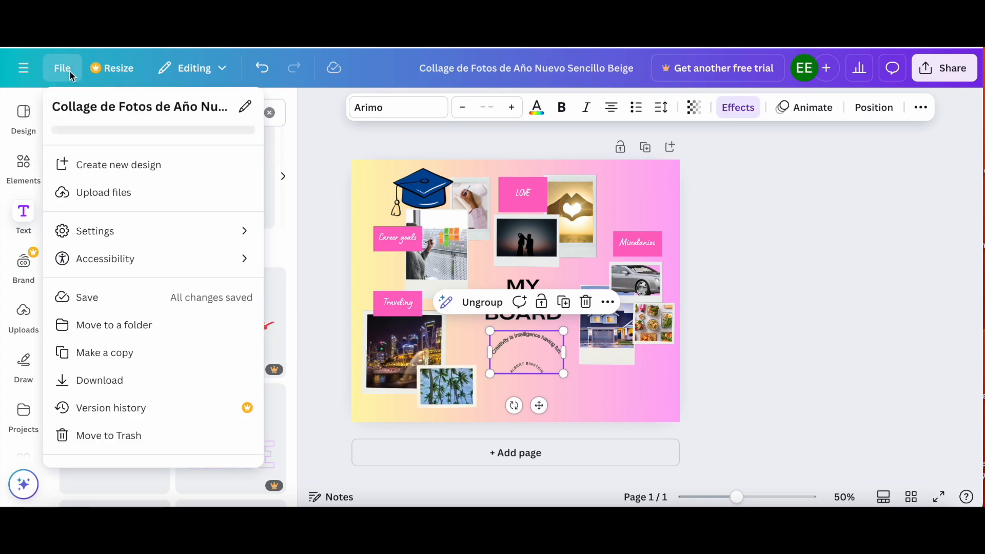
left_click(101, 384)
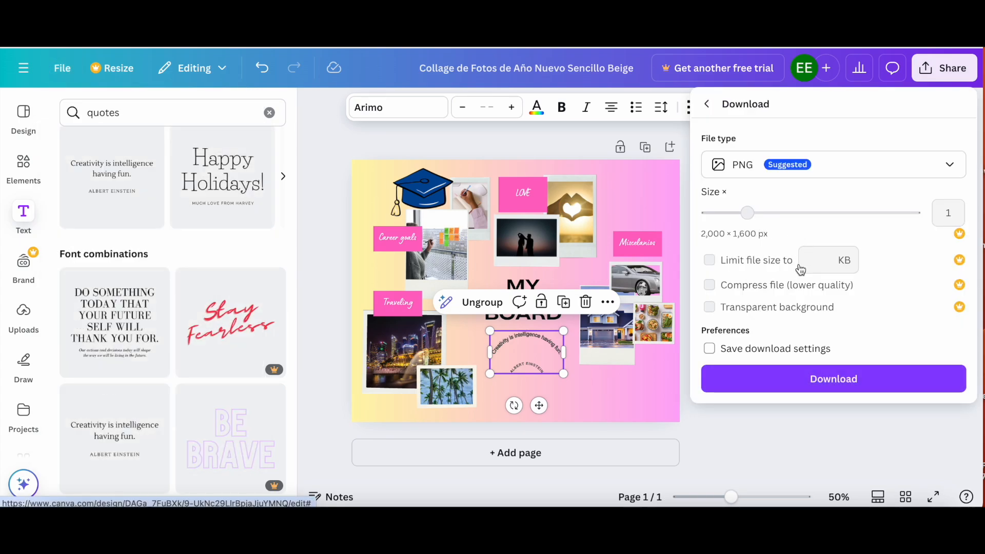
left_click(831, 387)
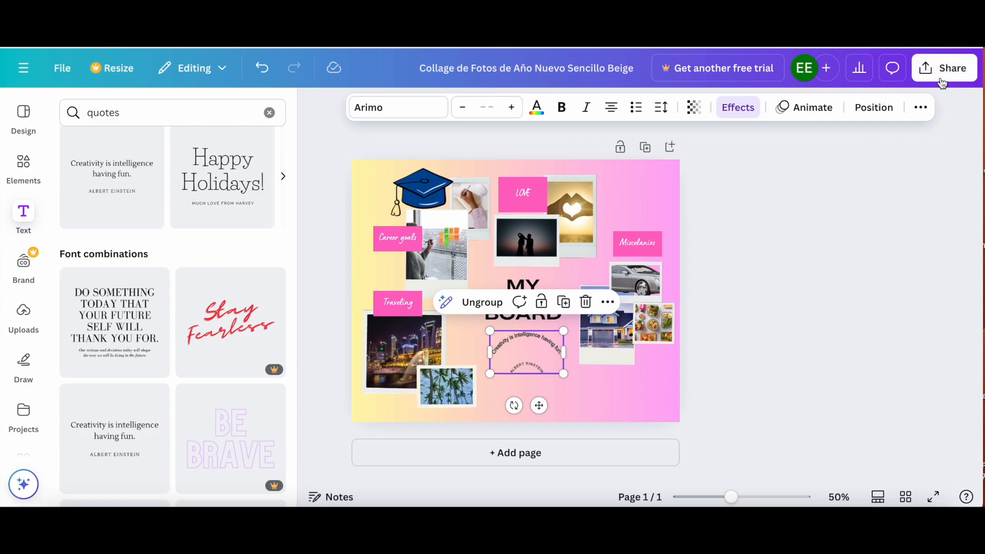
Step: Check the sharing options for the design, close them and deselect the quote
left_click(941, 80)
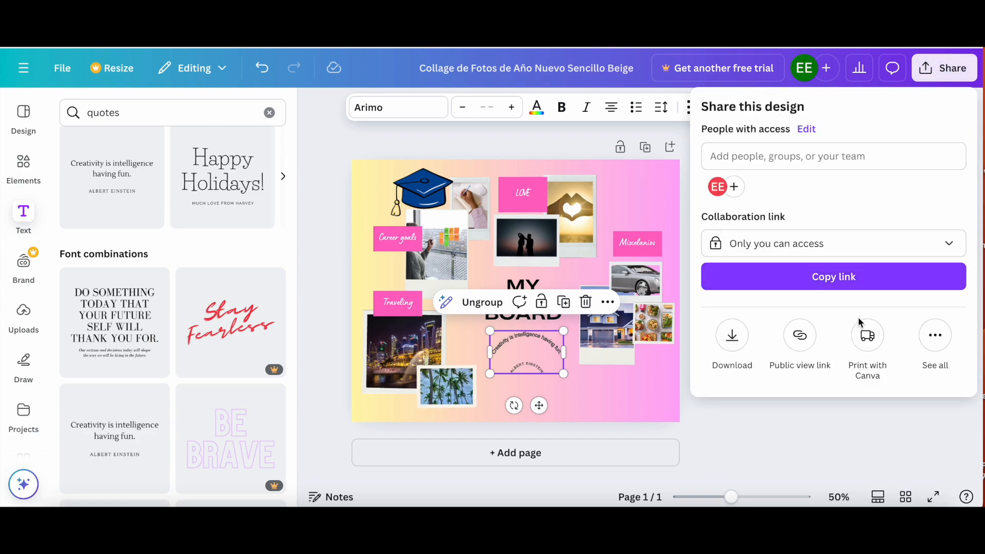
left_click(821, 429)
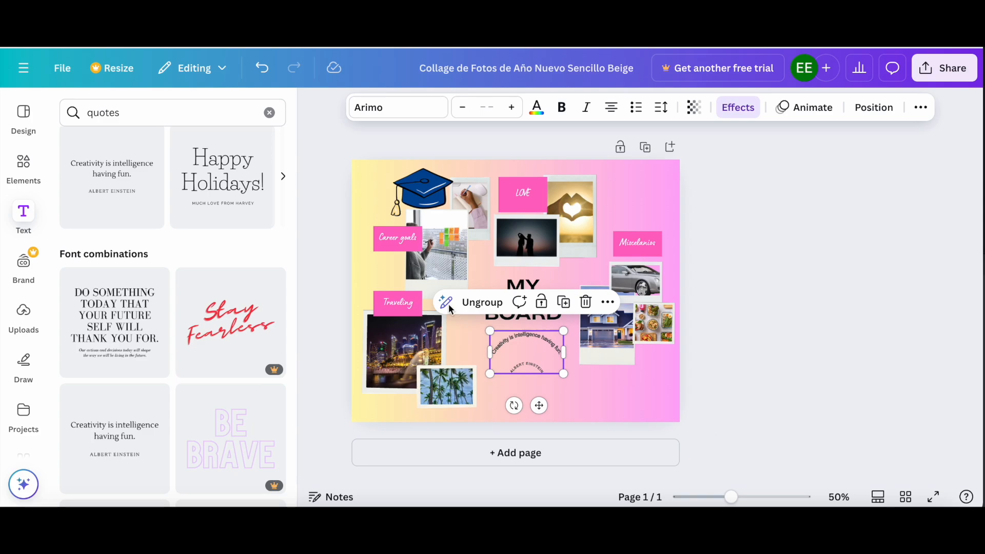
left_click(312, 149)
Step: Create a new blank design by searching for "a4" and choosing Document (A4 Portrait)
left_click(58, 72)
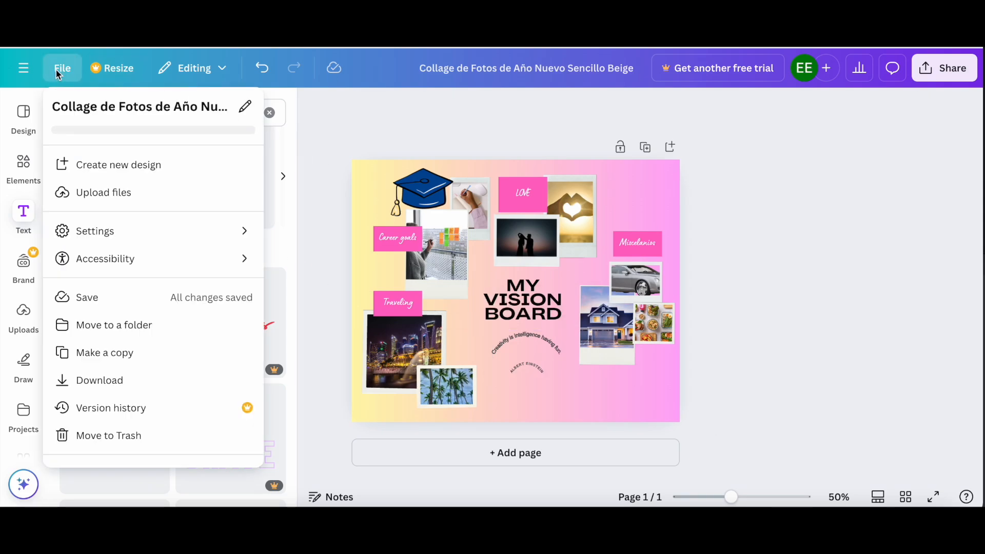
left_click(127, 170)
type("a4")
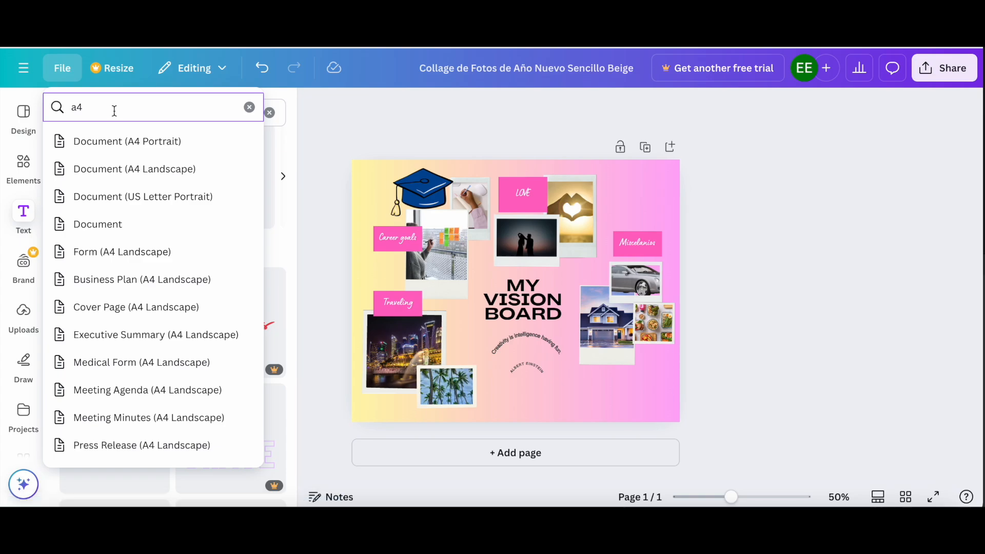
left_click(126, 148)
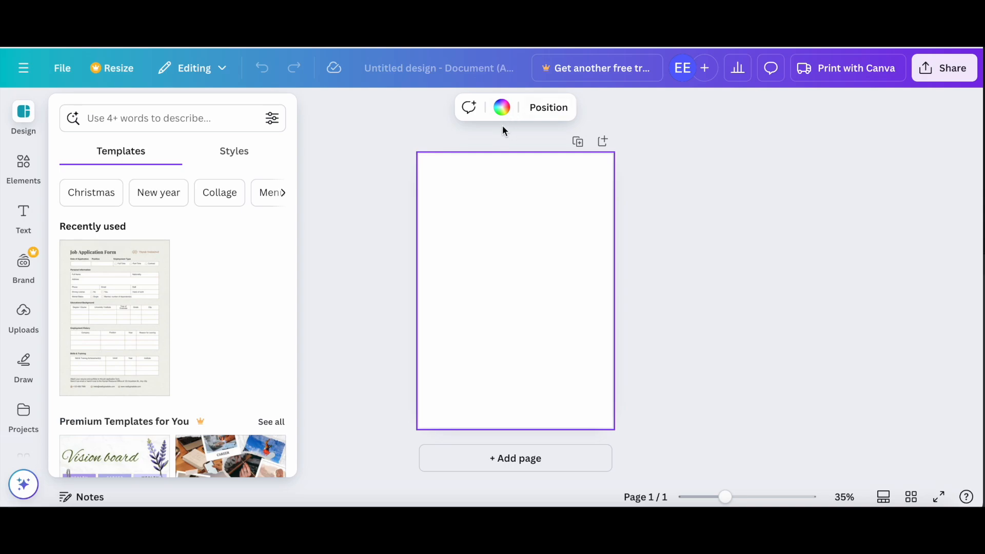
Step: Give the blank page a custom solid background by entering #FF008F and lightening it to pale pink, about #FFB9E0
left_click(503, 109)
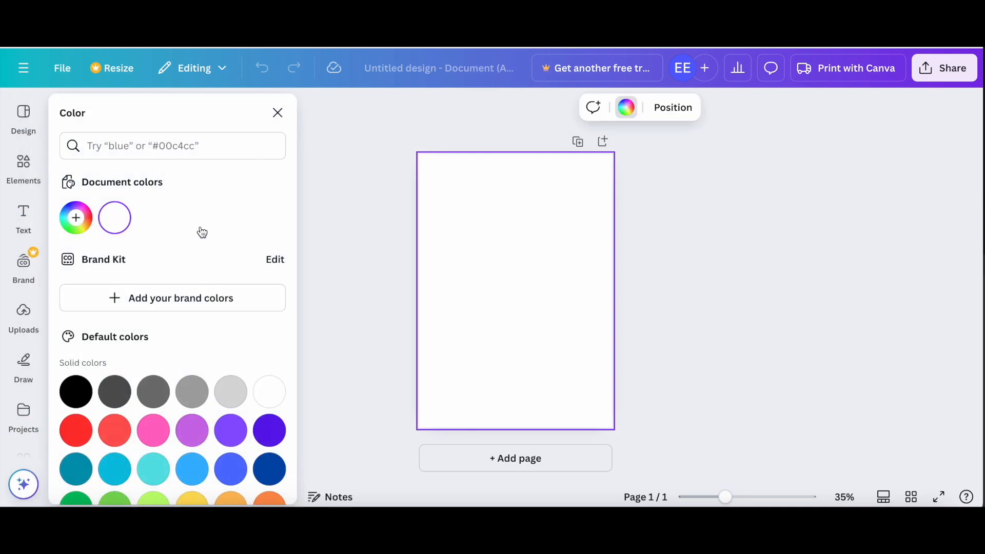
scroll(169, 384, "down", 2)
scroll(146, 405, "down", 2)
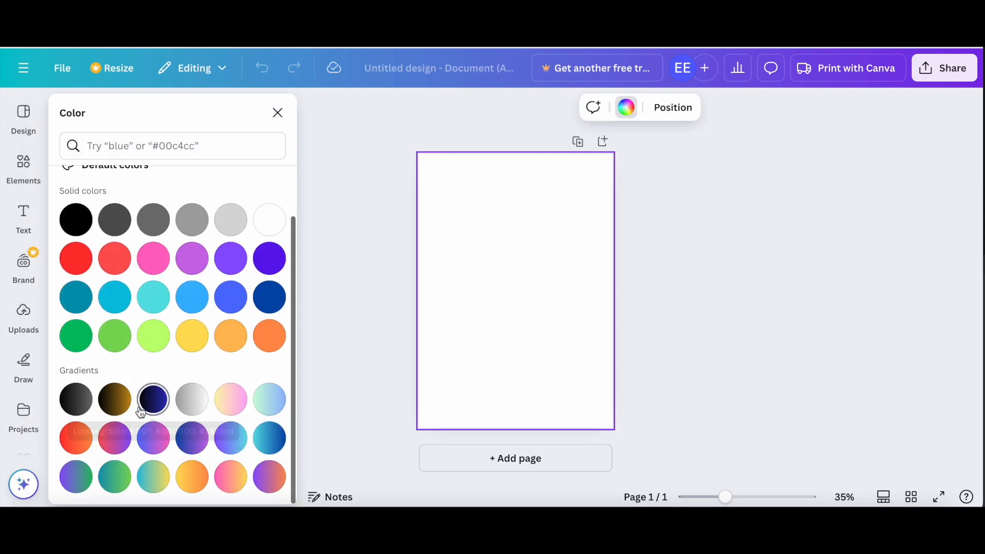
scroll(133, 305, "up", 5)
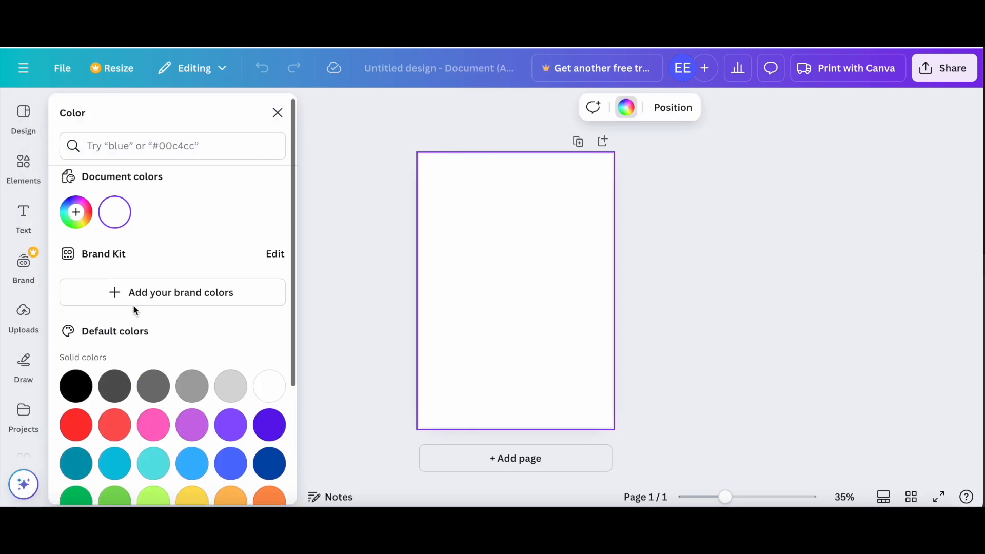
left_click(76, 221)
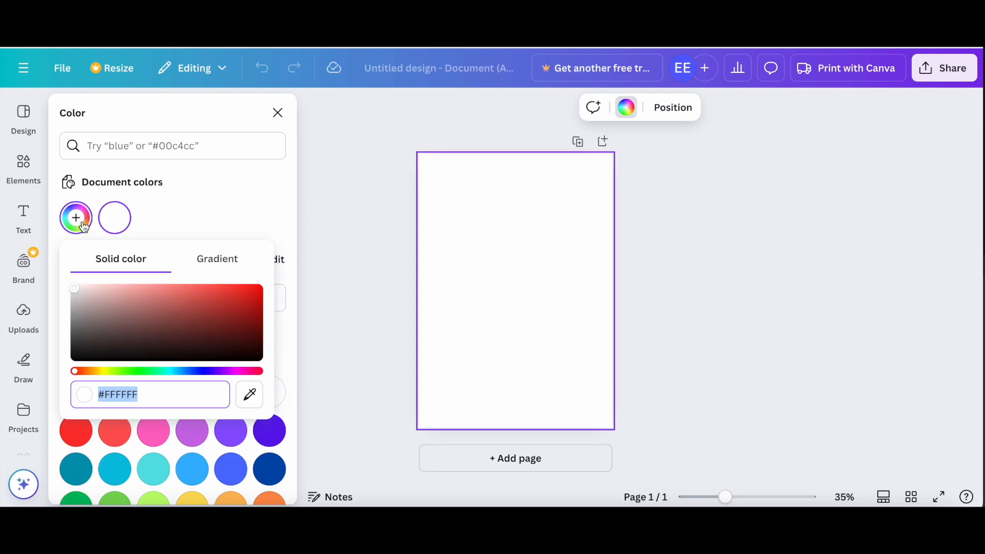
left_click(150, 394)
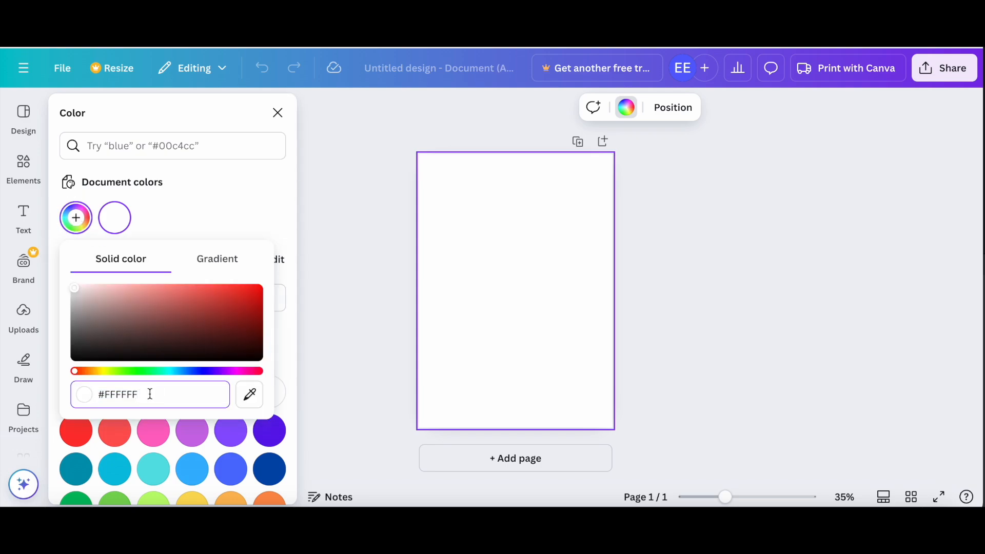
key("BackSpace")
key("BackSpace")
key("BackSpace")
key("BackSpace")
key("BackSpace")
key("BackSpace")
type("FF")
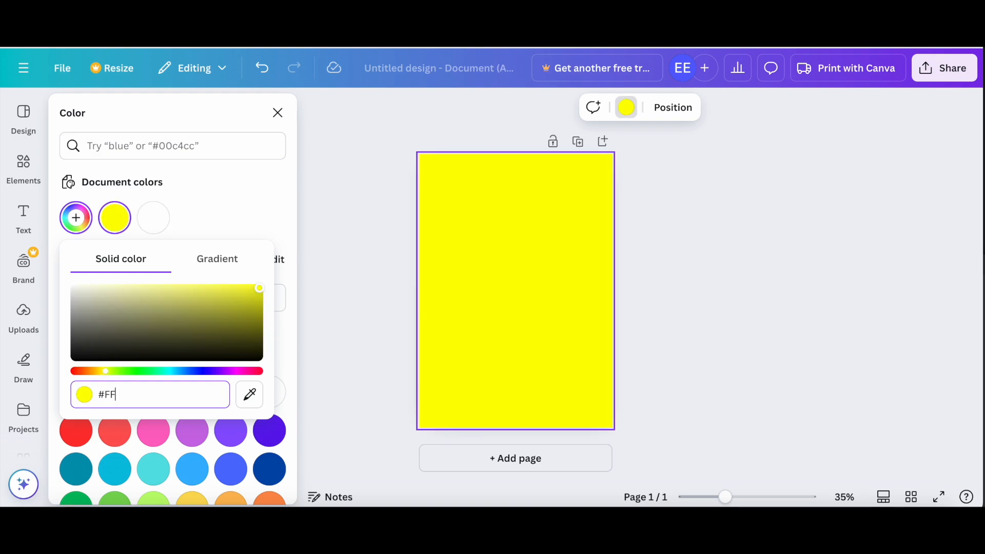
type("00")
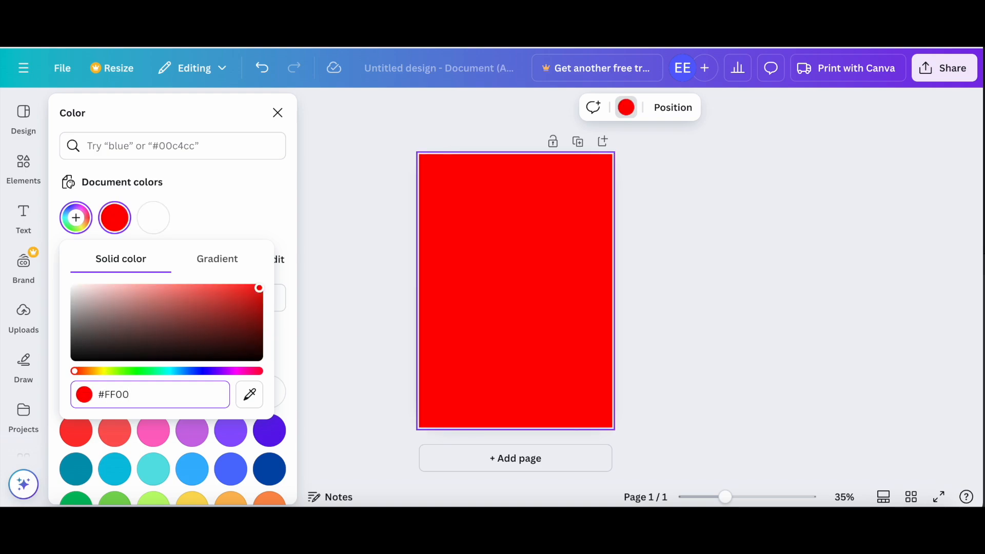
type("8F")
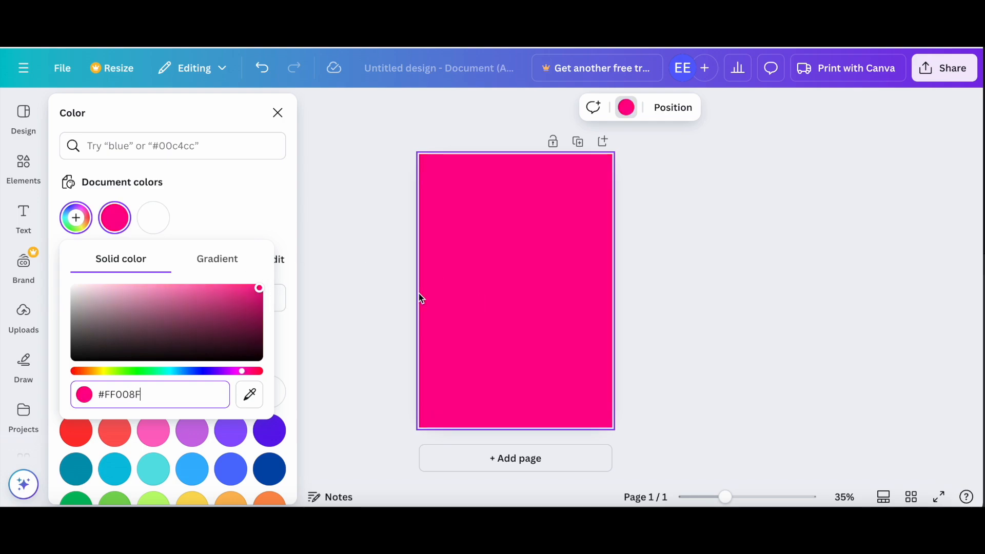
left_click_drag(260, 294, 123, 286)
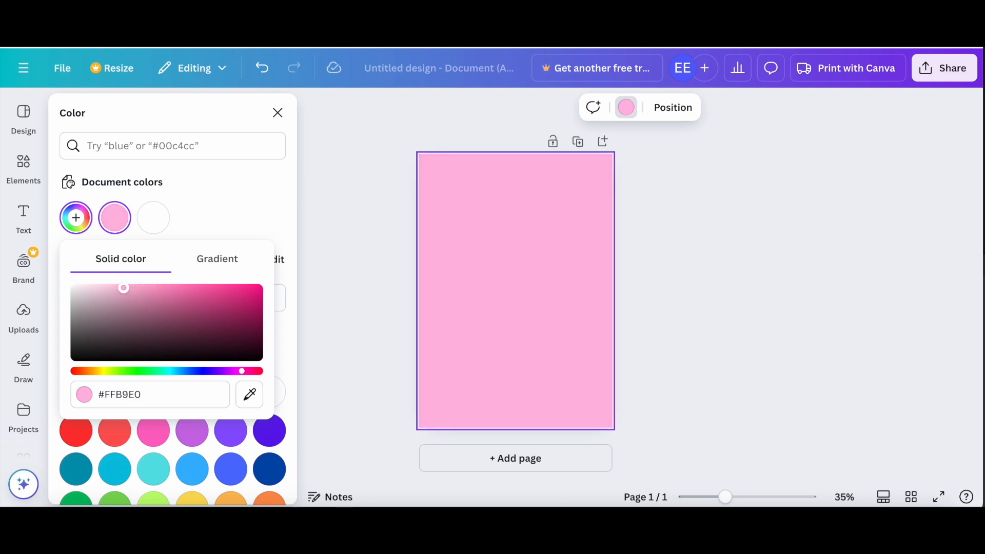
left_click(389, 226)
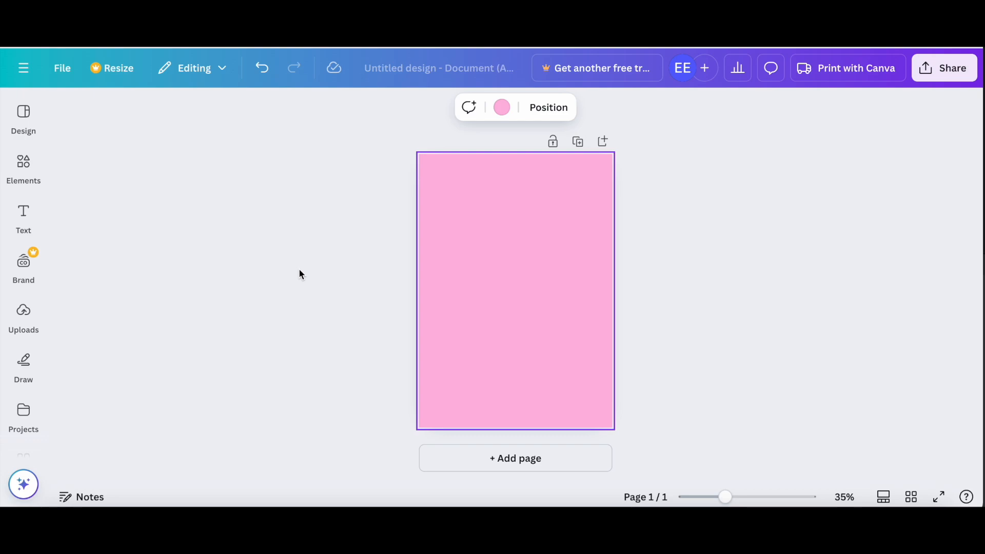
Step: Search the elements for "grid" and add the grid with one large cell above two small cells to the page
left_click(26, 127)
left_click(23, 179)
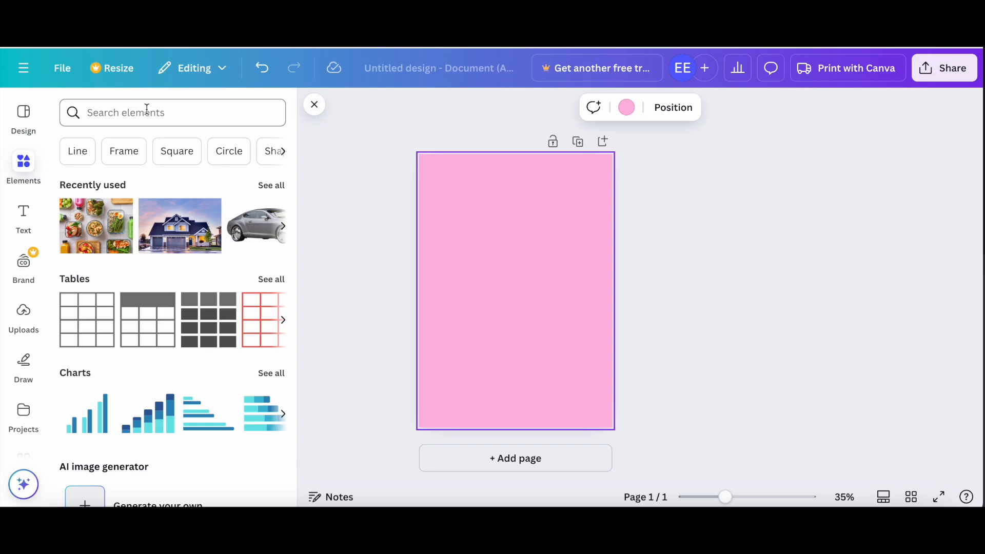
left_click(142, 121)
type("grid")
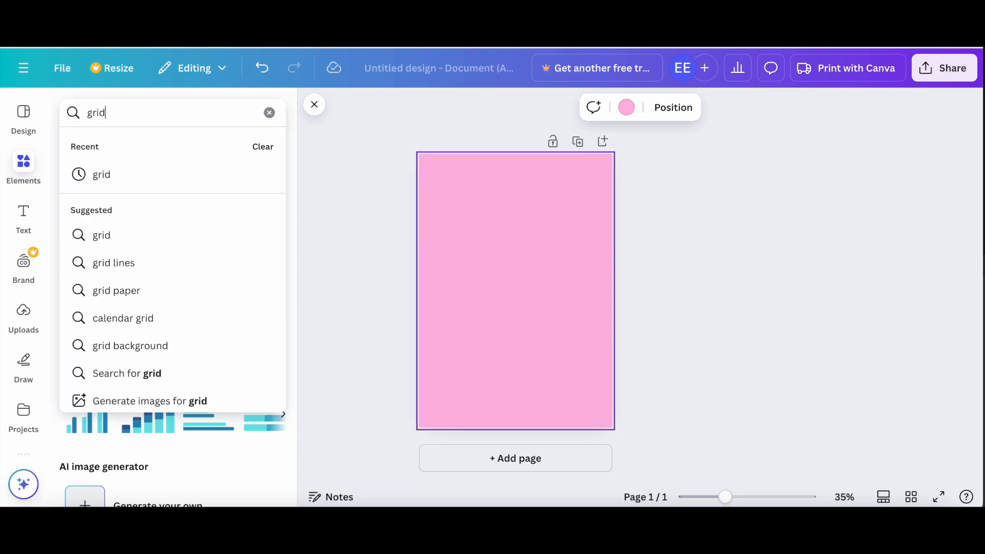
left_click(140, 172)
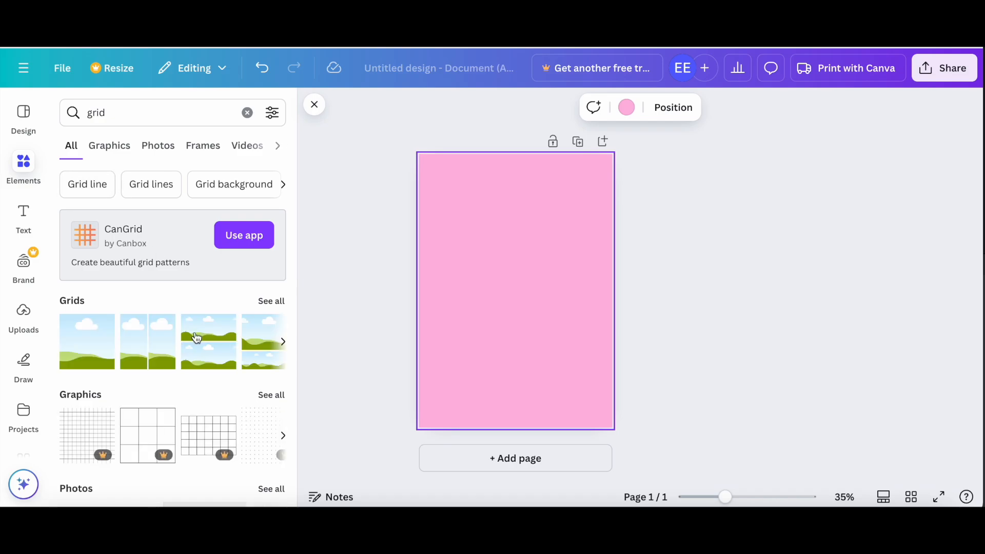
left_click(274, 302)
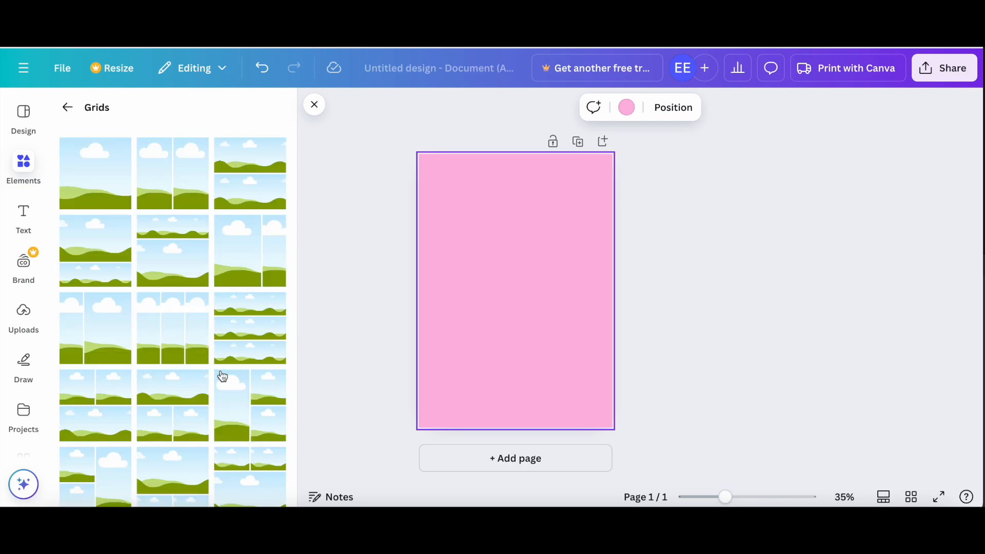
scroll(222, 377, "down", 3)
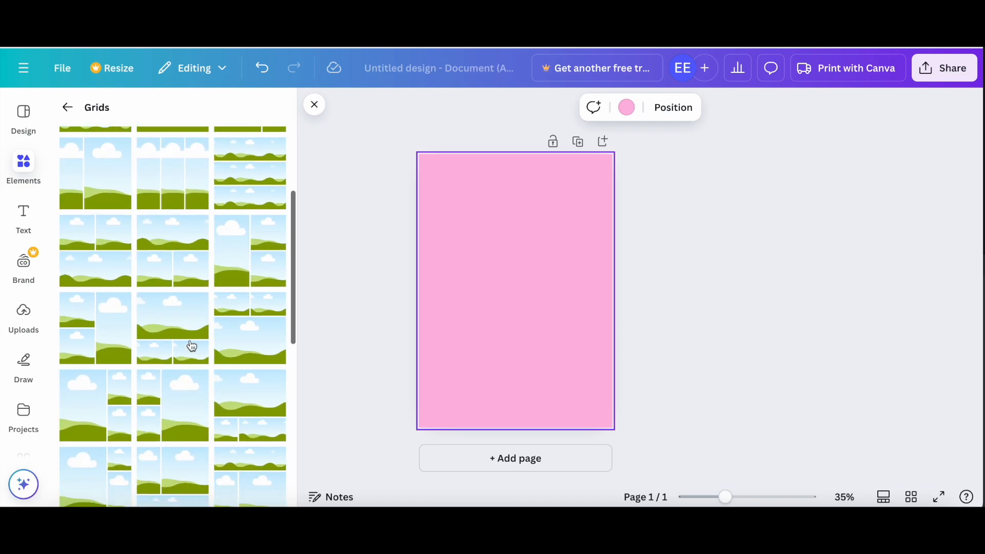
left_click(170, 329)
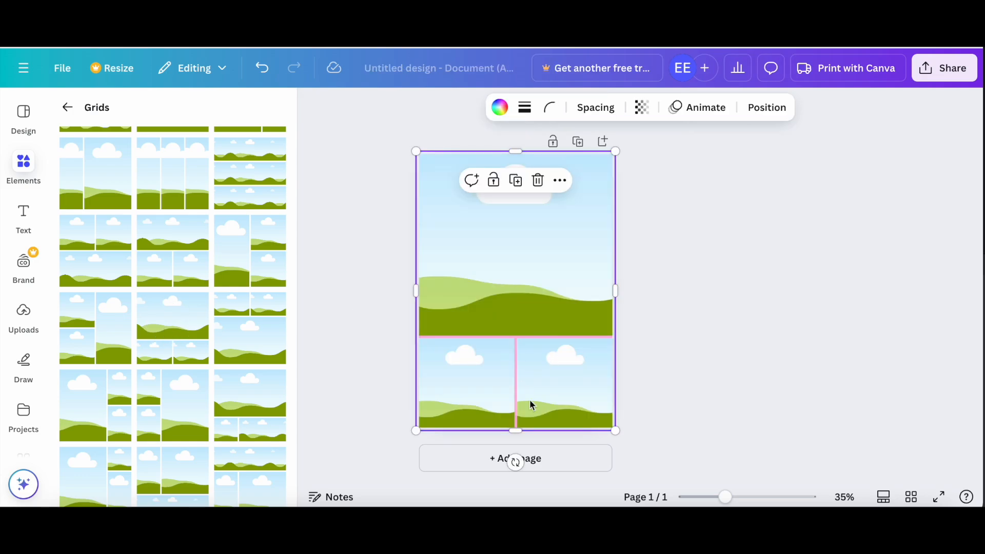
Step: Shrink the grid into the page's upper-left corner and place a duplicate of it in the upper-right corner
left_click_drag(520, 434, 493, 211)
left_click_drag(614, 183, 462, 193)
right_click(462, 194)
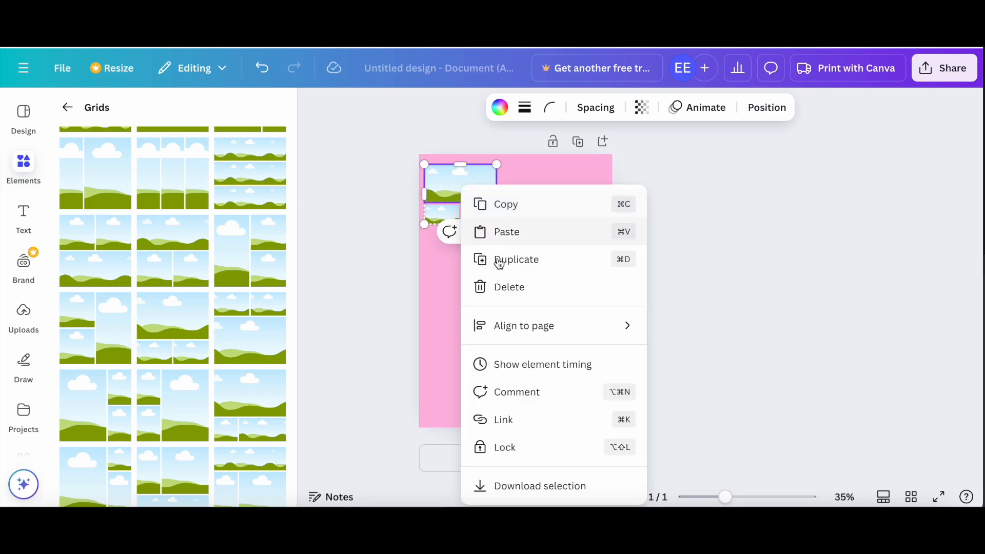
left_click(526, 265)
left_click_drag(473, 203, 560, 193)
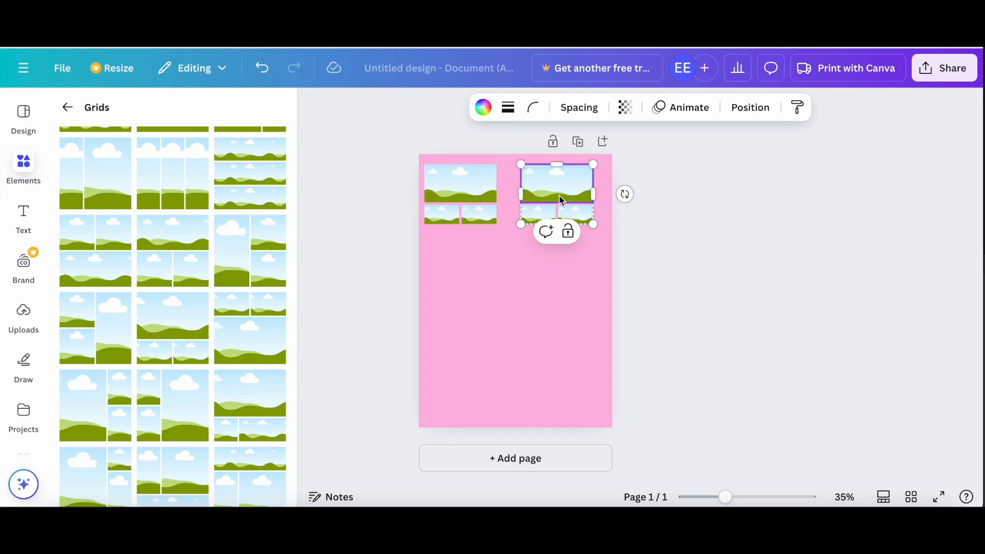
Step: Duplicate the upper-right grid and place the copy near the page's centre, below the other two grids
right_click(547, 200)
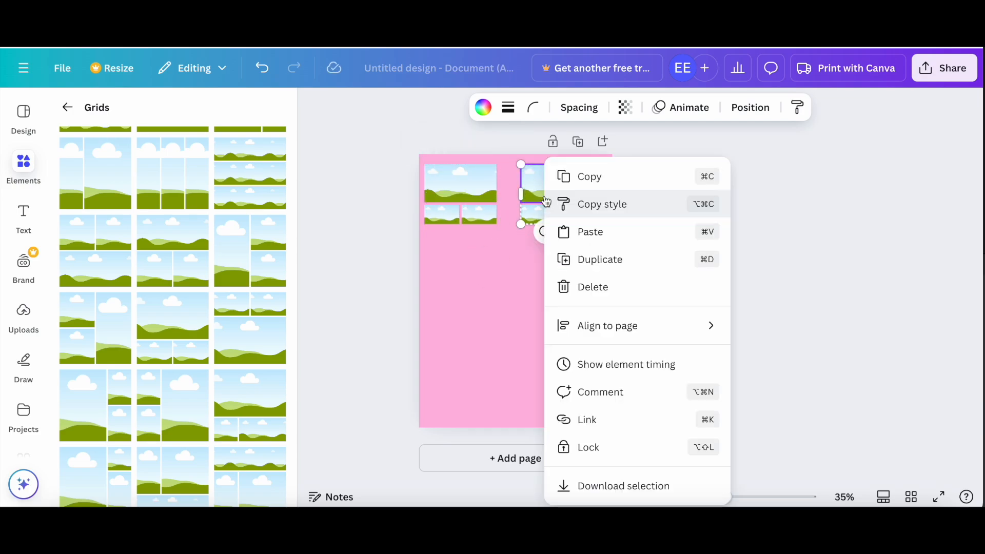
left_click(590, 259)
left_click_drag(556, 196, 507, 278)
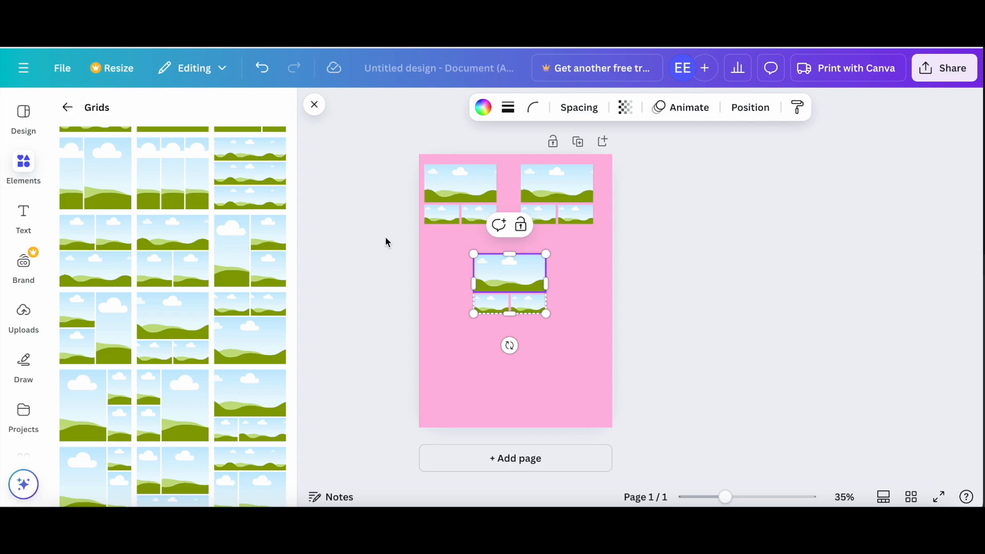
Step: Add a size 24 text box directly below the upper-left grid and enter "Career" as its text
left_click(443, 194)
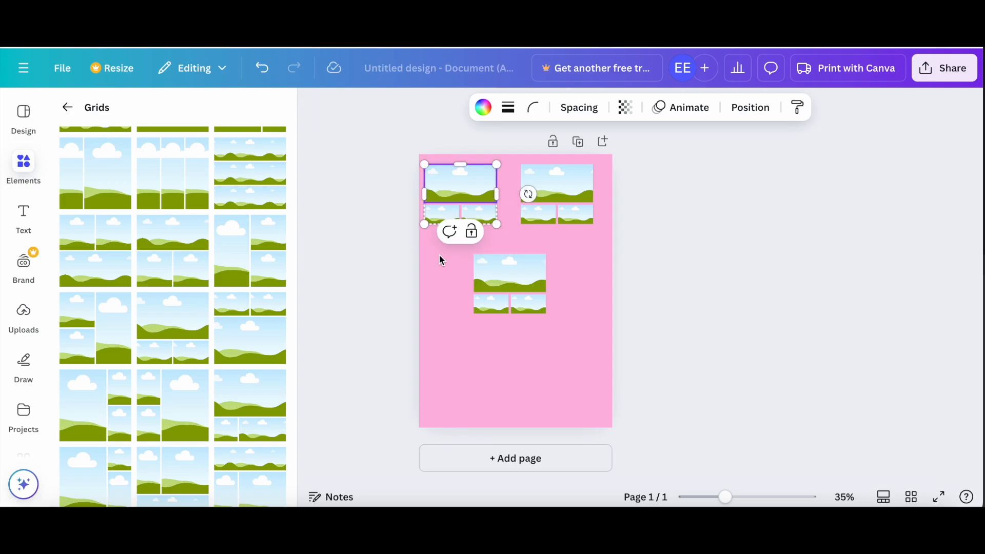
left_click(24, 215)
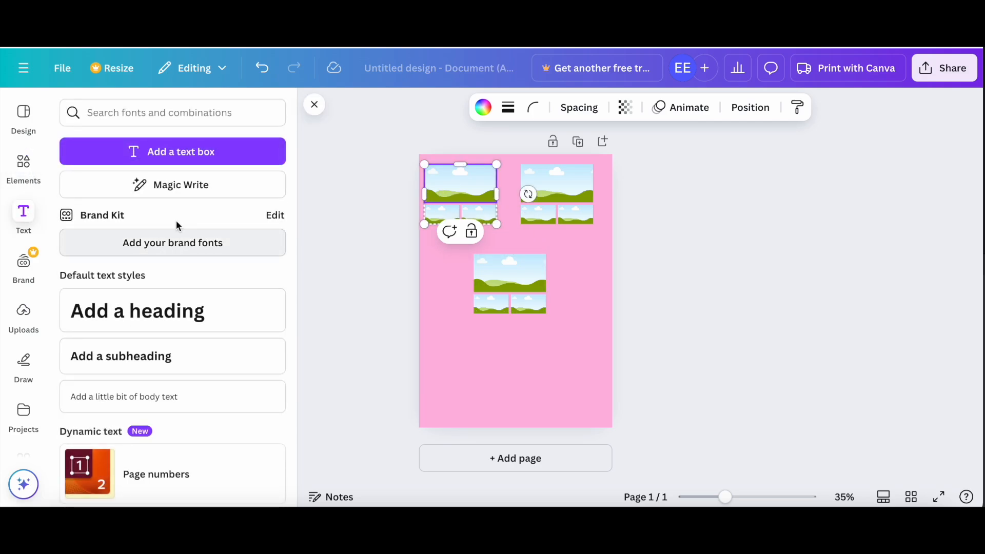
left_click(180, 153)
left_click_drag(474, 266, 477, 275)
left_click(511, 108)
left_click(512, 108)
left_click(471, 248)
left_click_drag(473, 249, 428, 238)
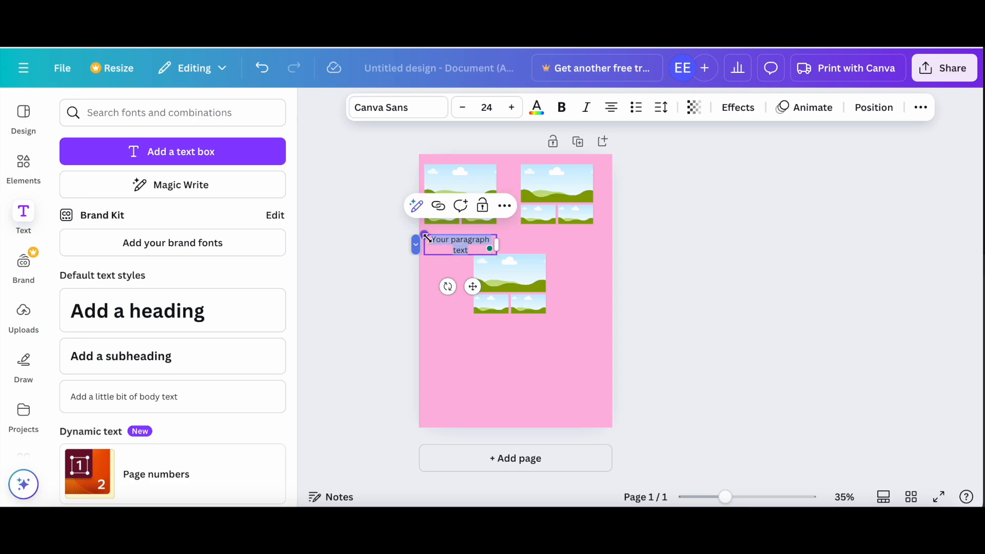
type("Career")
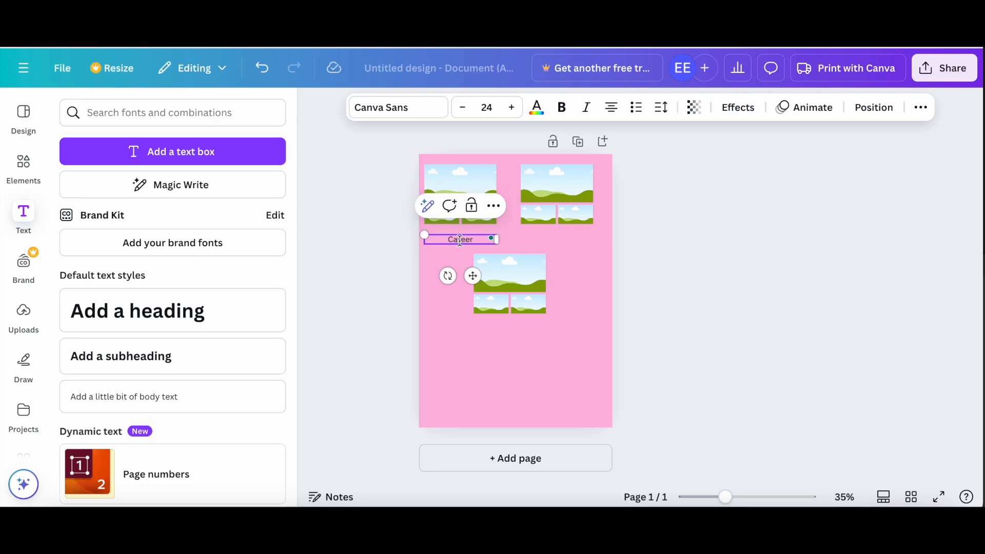
Step: Duplicate the "Career" label, place the copy below the upper-right grid and change its text to "Finance"
left_click(457, 248)
left_click(457, 242)
right_click(460, 239)
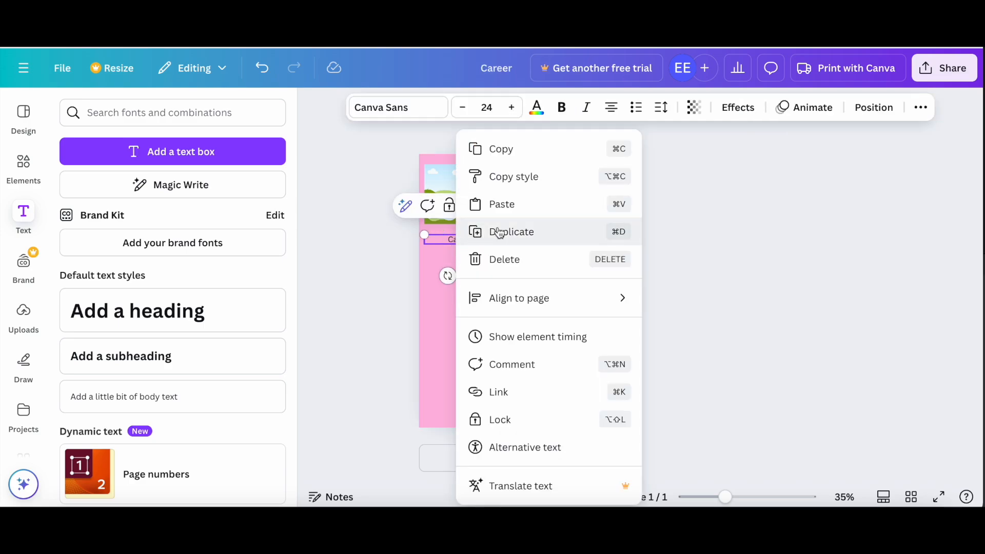
left_click(495, 230)
left_click_drag(473, 276, 570, 276)
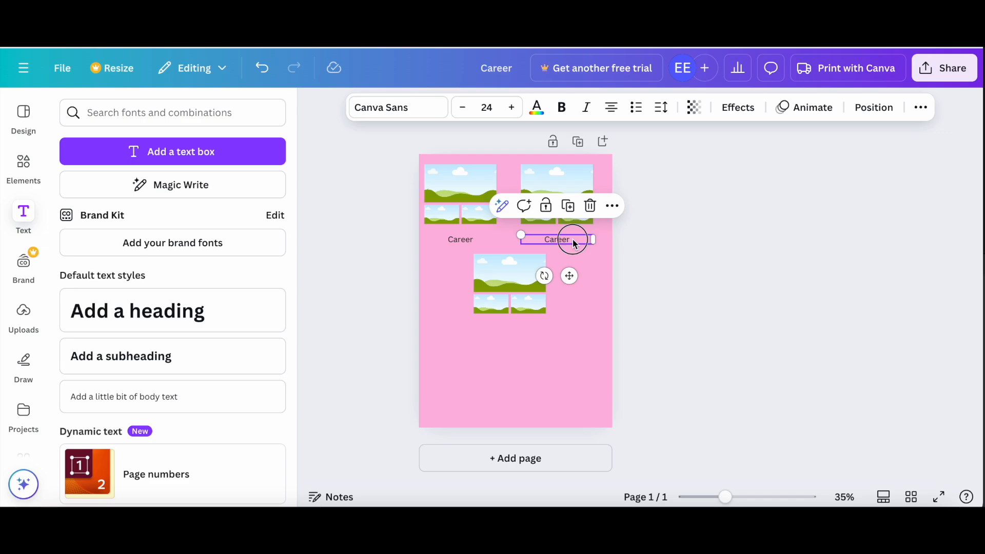
double_click(573, 239)
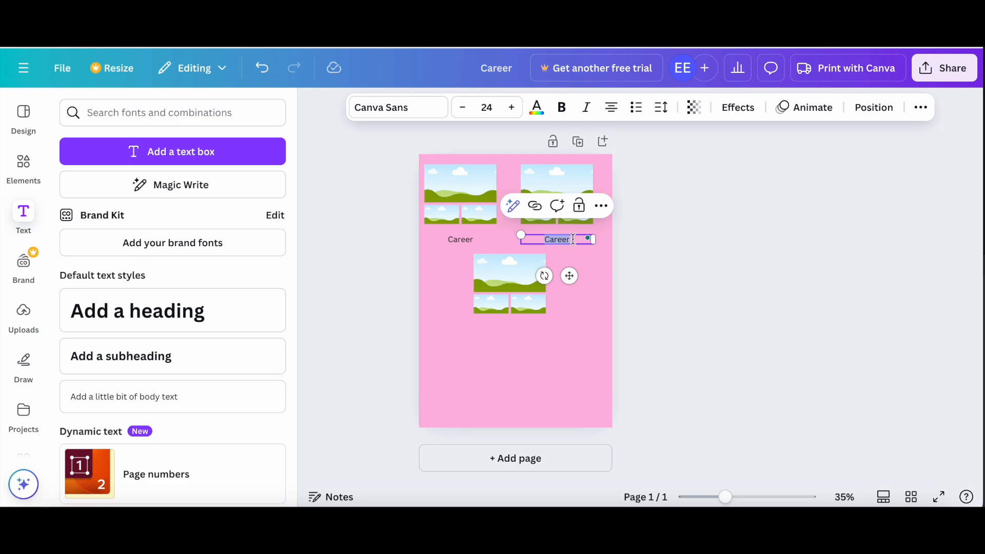
type("Finance")
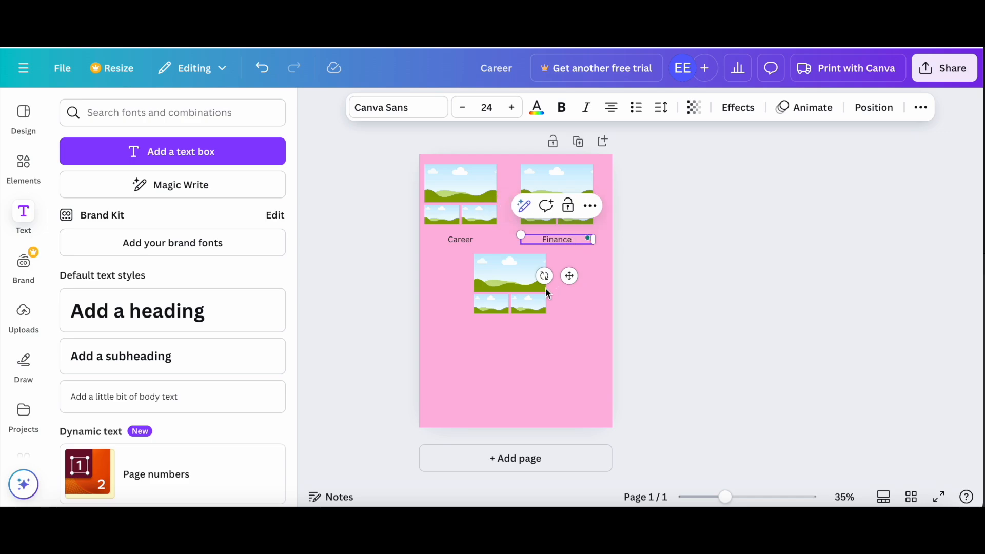
Step: Duplicate the "Finance" label, place the copy below the centre grid and change its text to "Relationships"
left_click(510, 295)
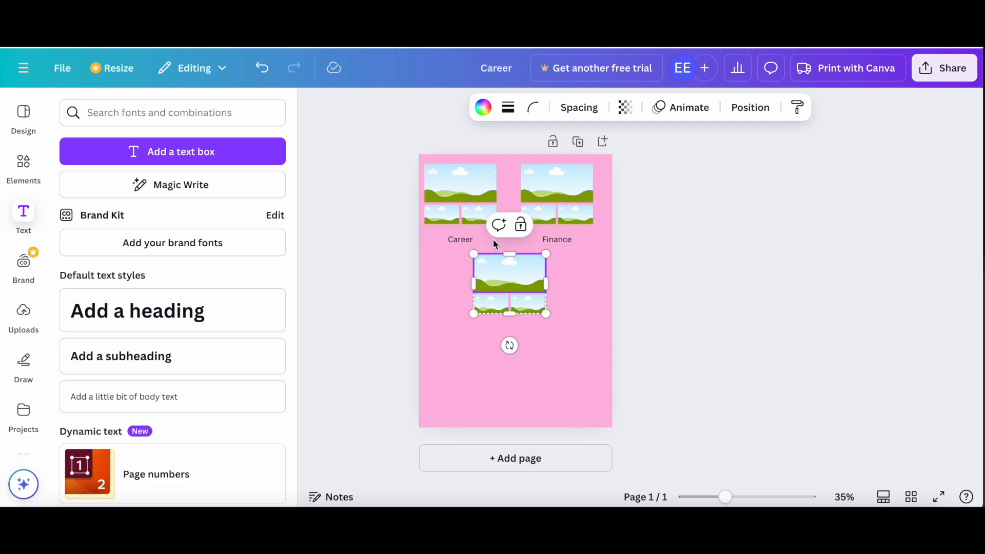
right_click(561, 242)
left_click(607, 232)
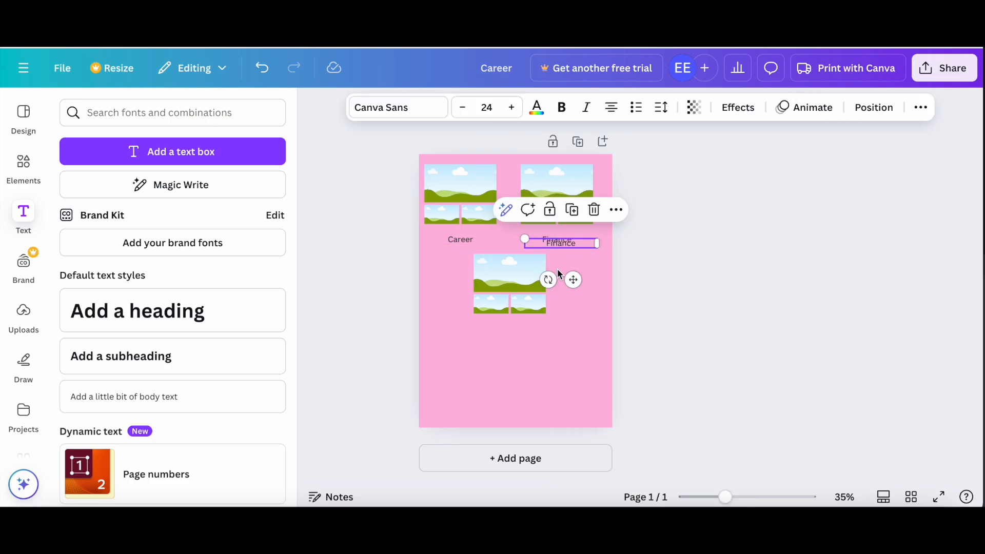
left_click_drag(573, 280, 525, 358)
double_click(513, 322)
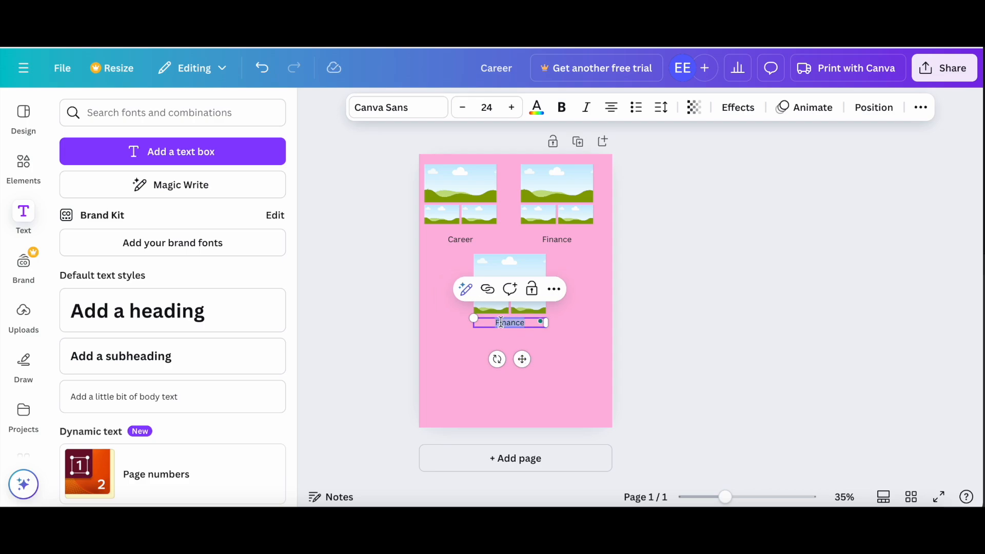
type("Relationships")
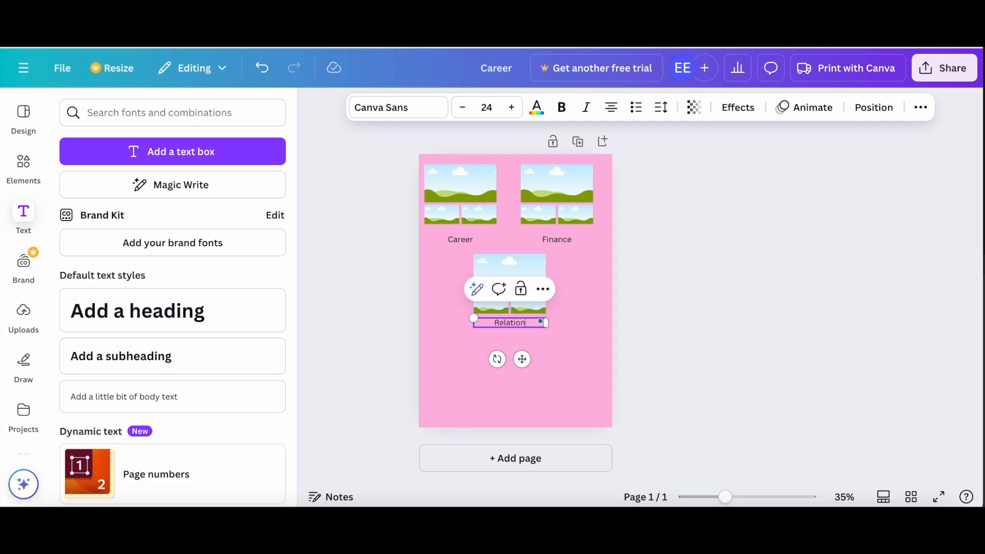
left_click(562, 374)
Step: Search the elements for "love" and narrow the results to photos
left_click(461, 191)
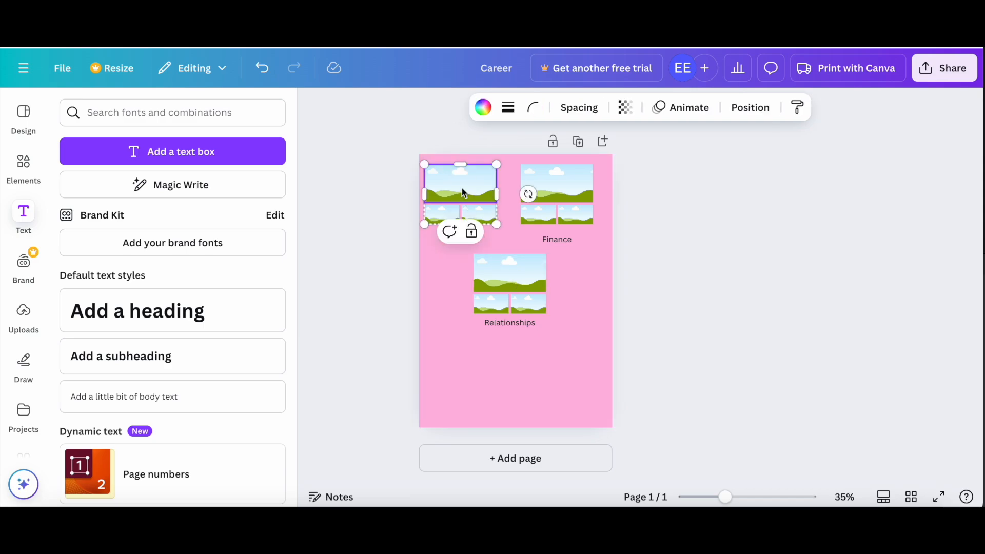
left_click(23, 165)
left_click(67, 107)
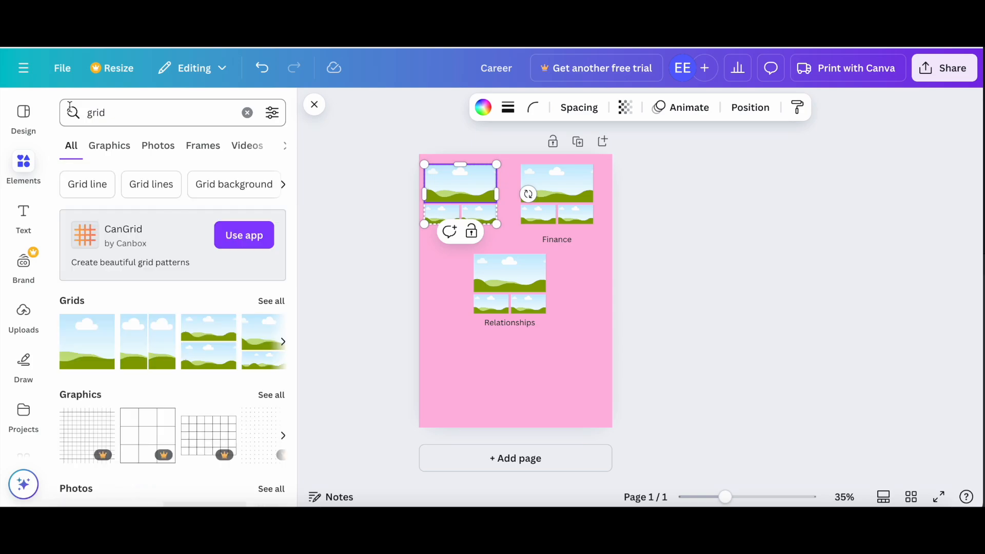
left_click(130, 119)
type("l")
key("BackSpace")
type("love")
key("Return")
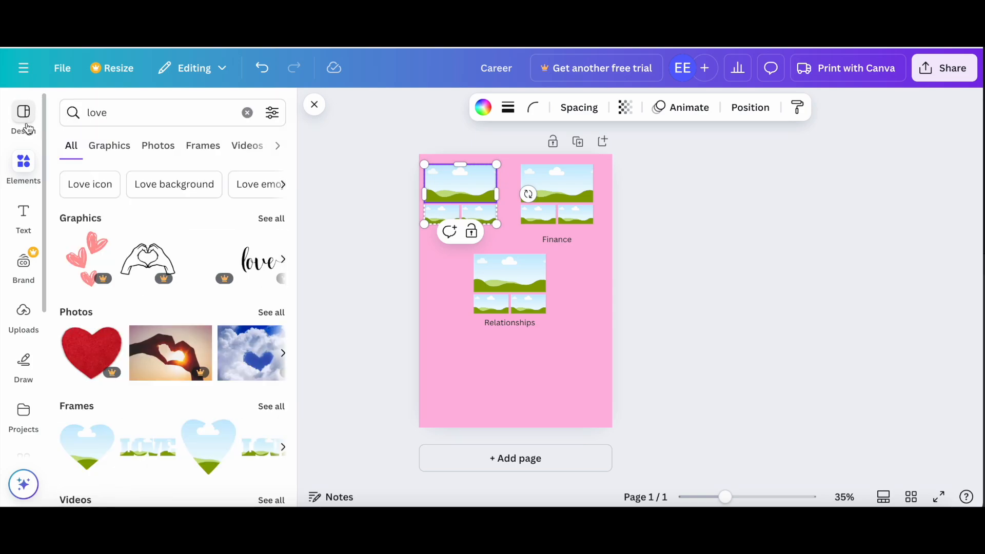
left_click(277, 221)
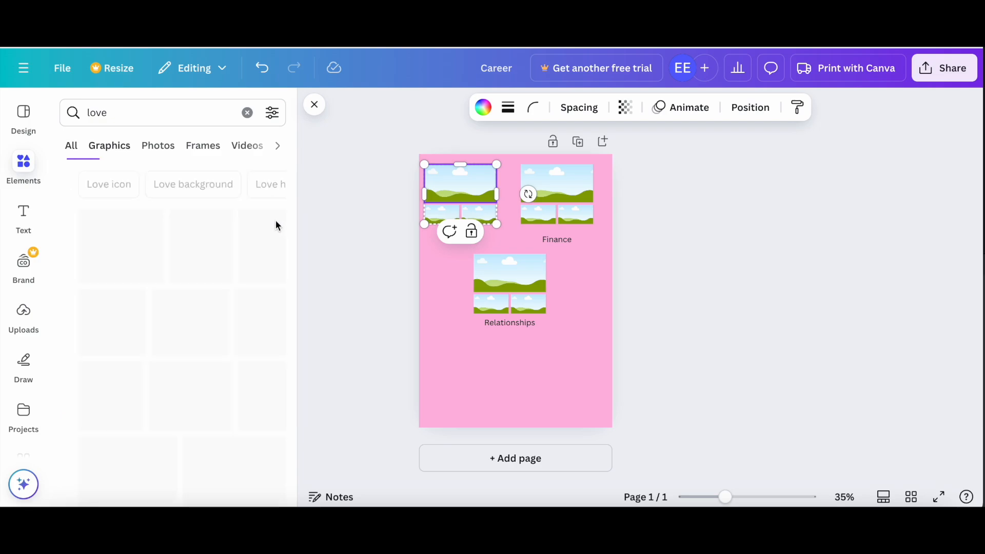
scroll(203, 352, "down", 3)
scroll(204, 352, "up", 3)
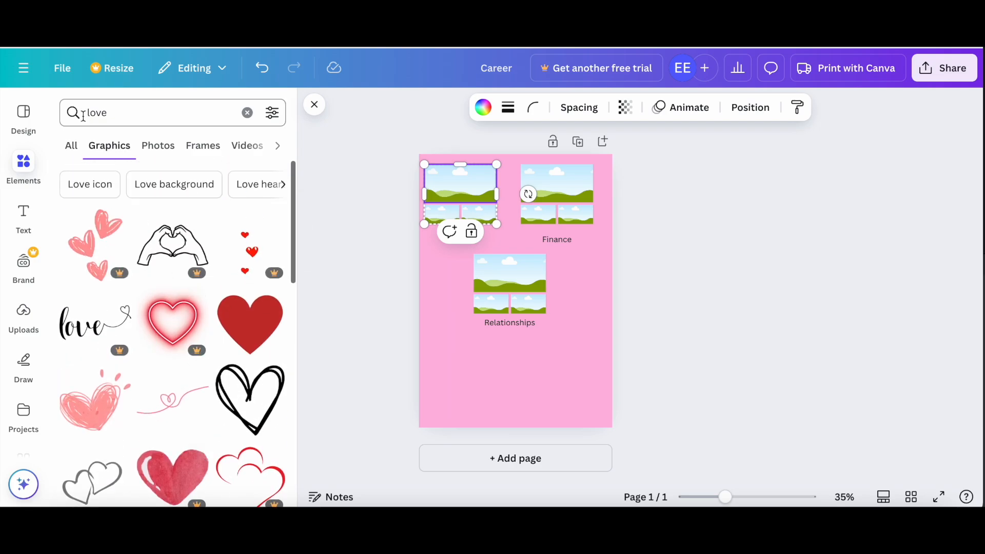
left_click(158, 146)
Step: Fill the upper-left grid with the LOVE lettering photo in the large cell and the heart sunset and seated couple photos in the small cells
scroll(178, 445, "down", 5)
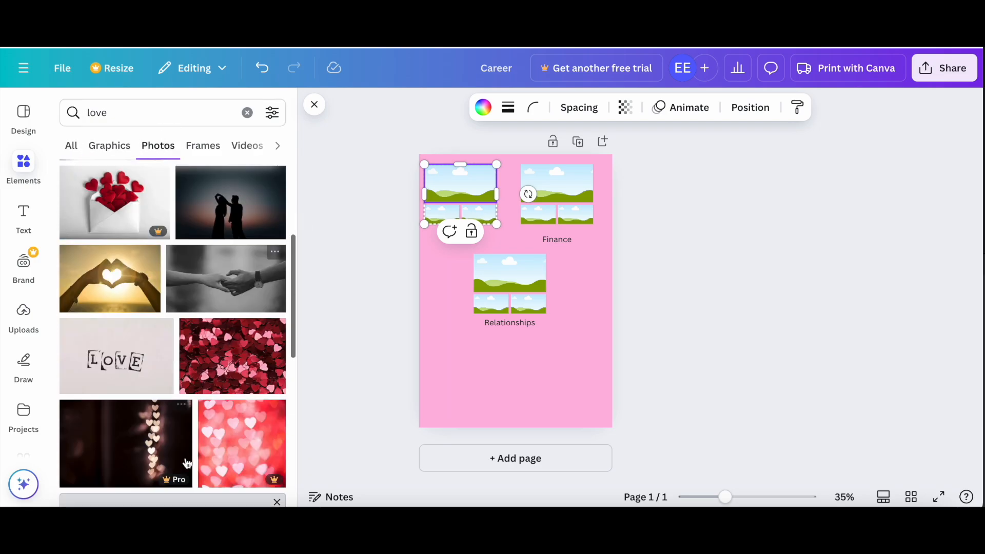
left_click_drag(122, 293, 465, 200)
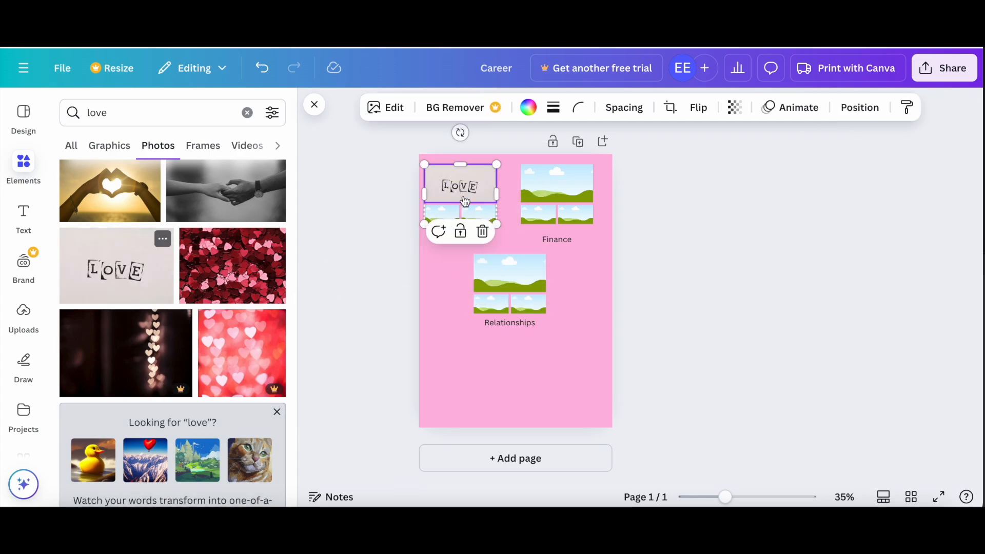
scroll(152, 406, "down", 10)
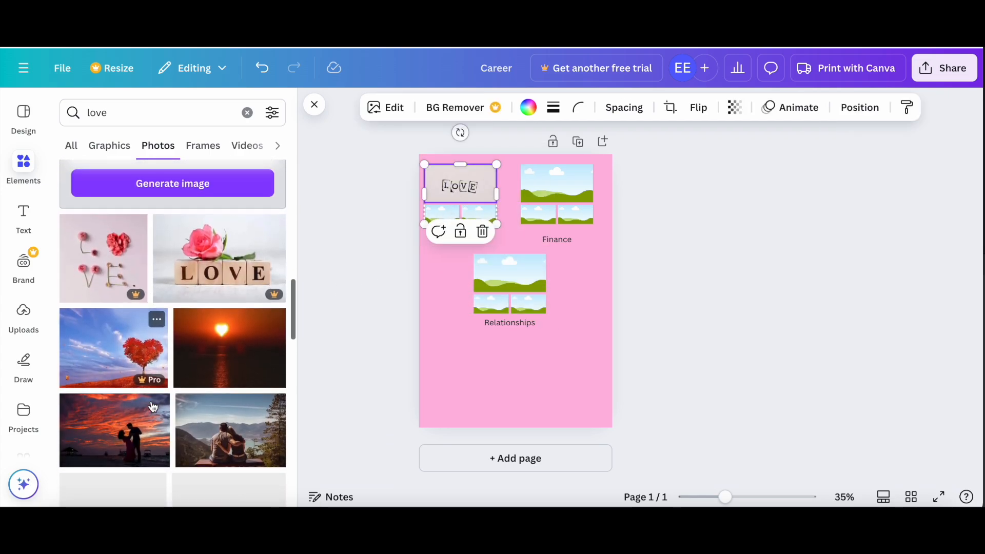
left_click_drag(203, 334, 444, 215)
left_click_drag(229, 400, 476, 216)
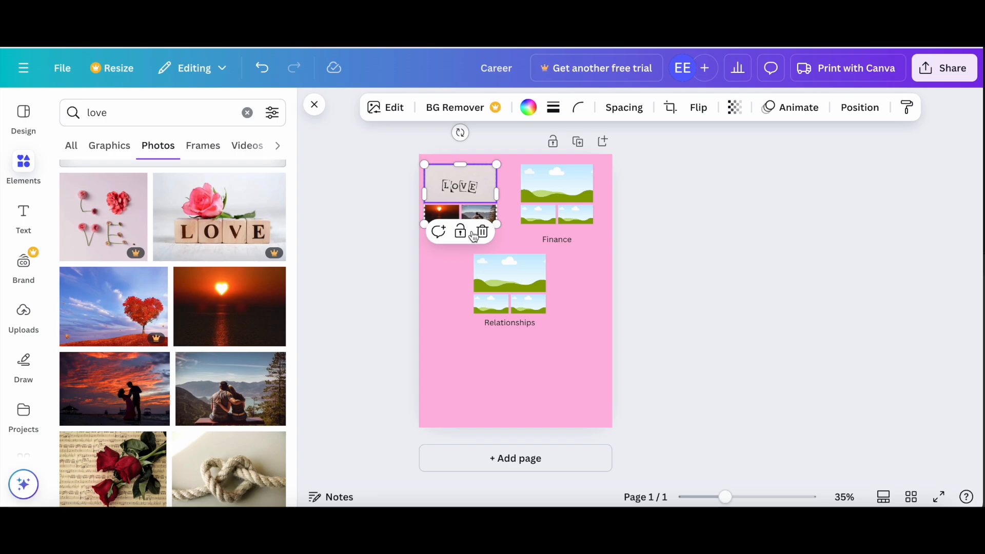
left_click(454, 272)
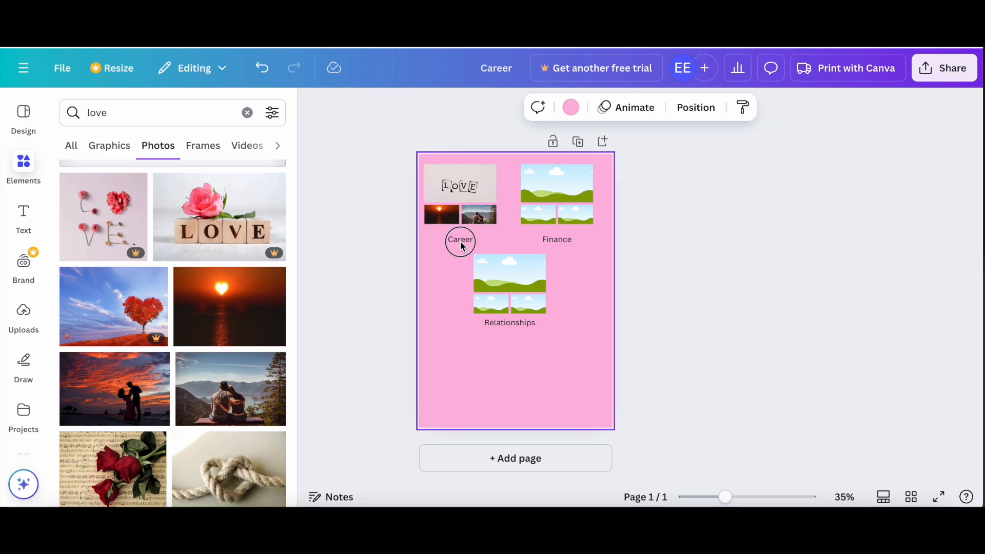
left_click(457, 192)
left_click(463, 248)
left_click(469, 221)
left_click(558, 197)
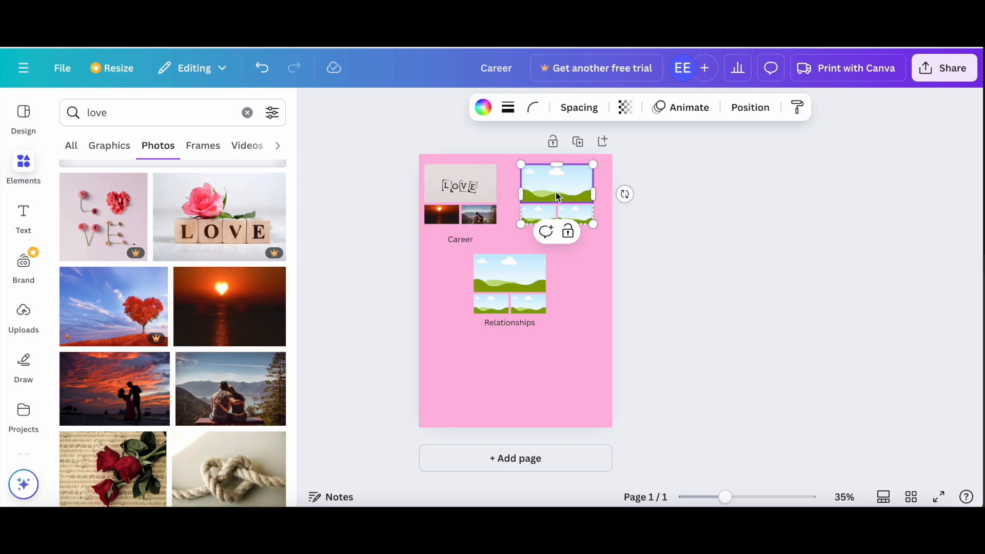
left_click(579, 280)
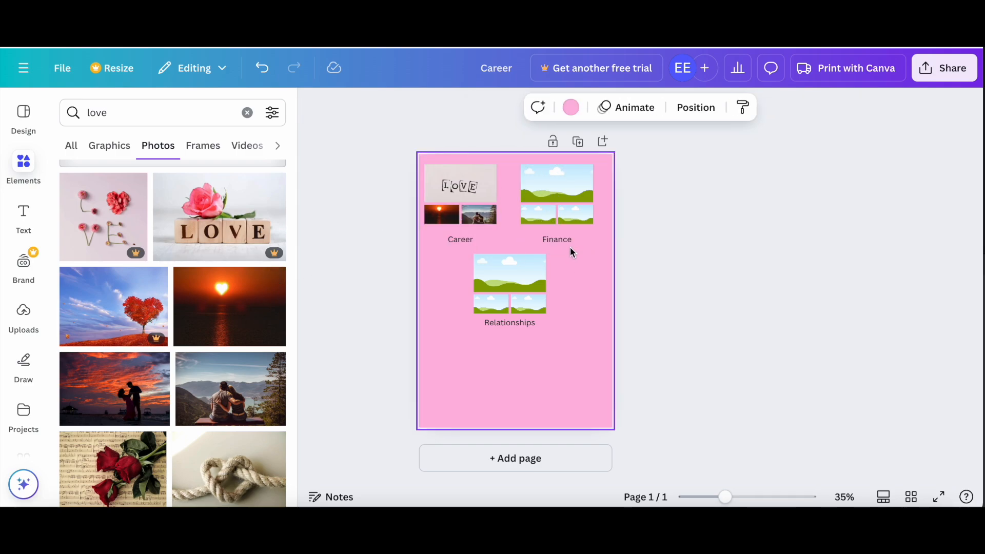
Step: Replace the photo search term with "money" to find pictures for the Finance grid
left_click(562, 183)
left_click(118, 113)
left_click_drag(118, 112, 39, 123)
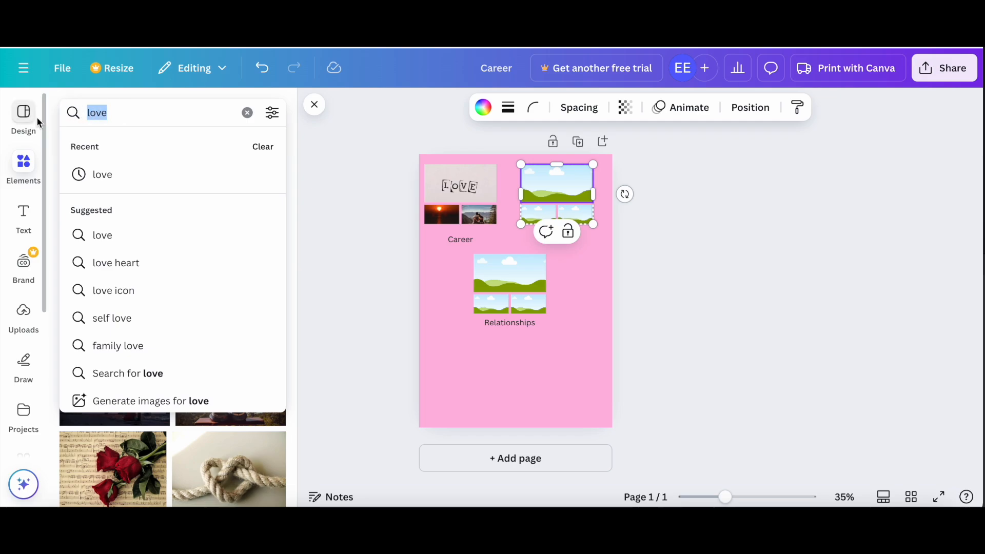
type("money")
key("Return")
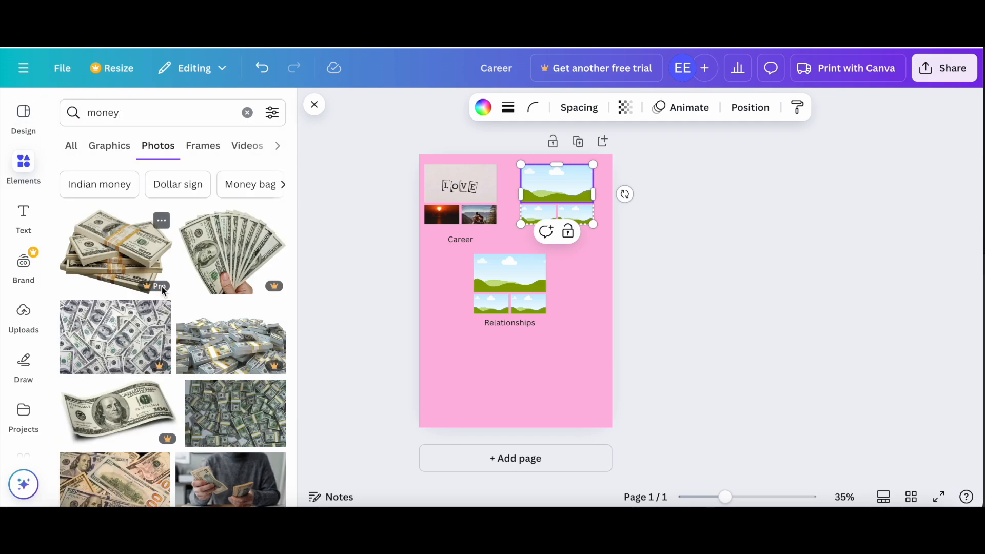
Step: Fill the Finance grid with banknote bundles in the large cell, scattered dollar bills and a hand holding fanned bills in the small cells
scroll(231, 359, "down", 1)
left_click_drag(215, 377, 559, 193)
scroll(218, 431, "down", 4)
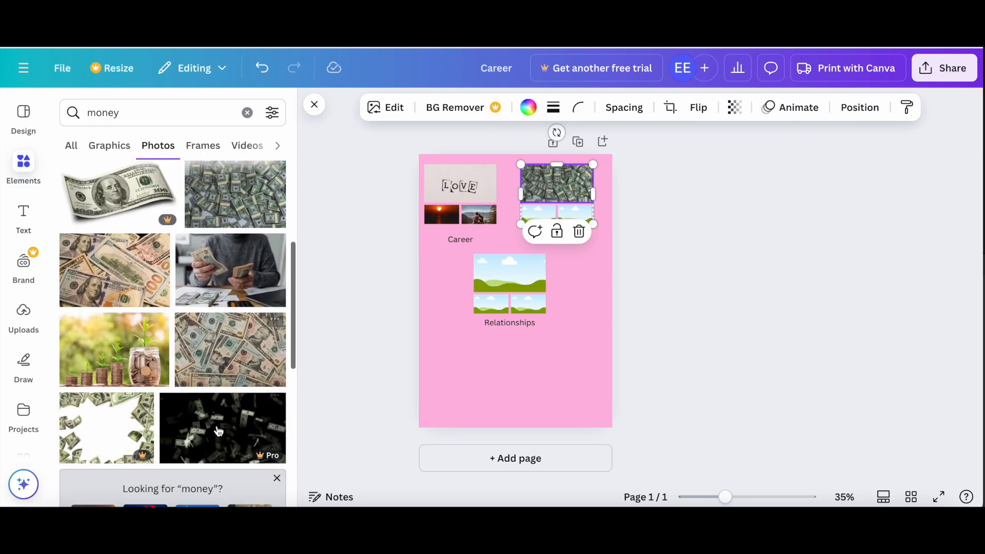
left_click_drag(115, 259, 543, 218)
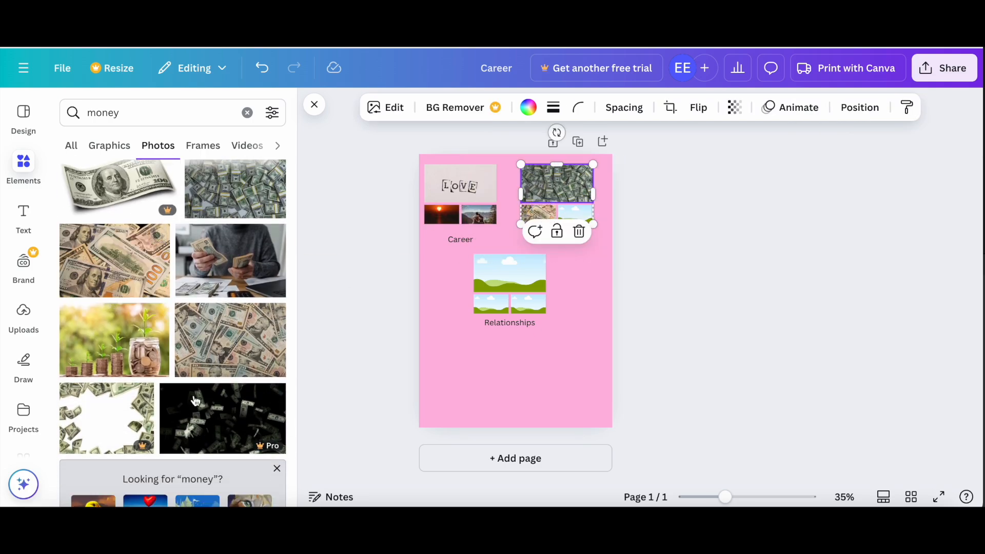
scroll(195, 400, "down", 8)
scroll(195, 401, "down", 1)
left_click_drag(209, 334, 571, 210)
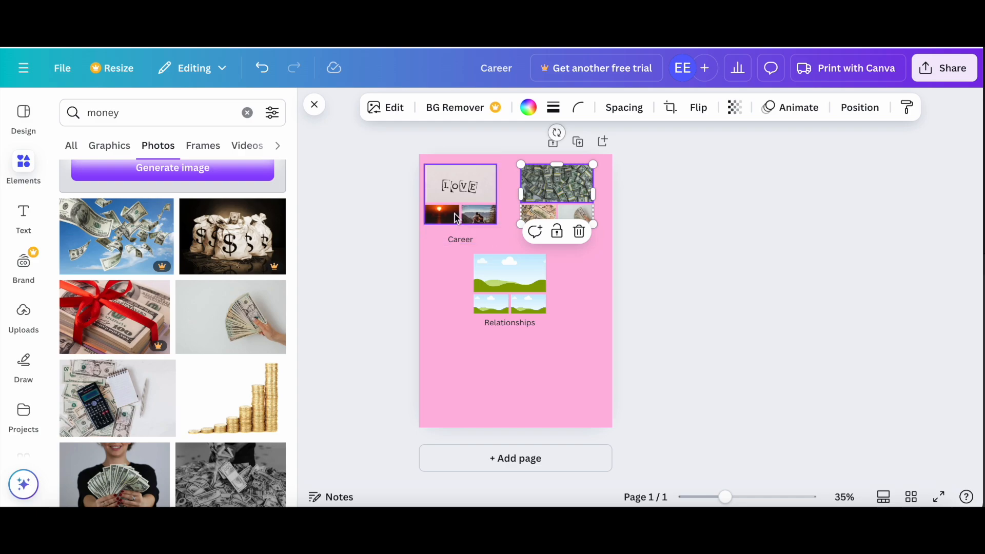
Step: Swap the "Career" and "Relationships" labels so "Relationships" sits below the upper-left grid and "Career" below the centre grid
left_click_drag(458, 240, 485, 375)
left_click(506, 328)
left_click_drag(507, 329, 463, 245)
left_click_drag(495, 378, 513, 327)
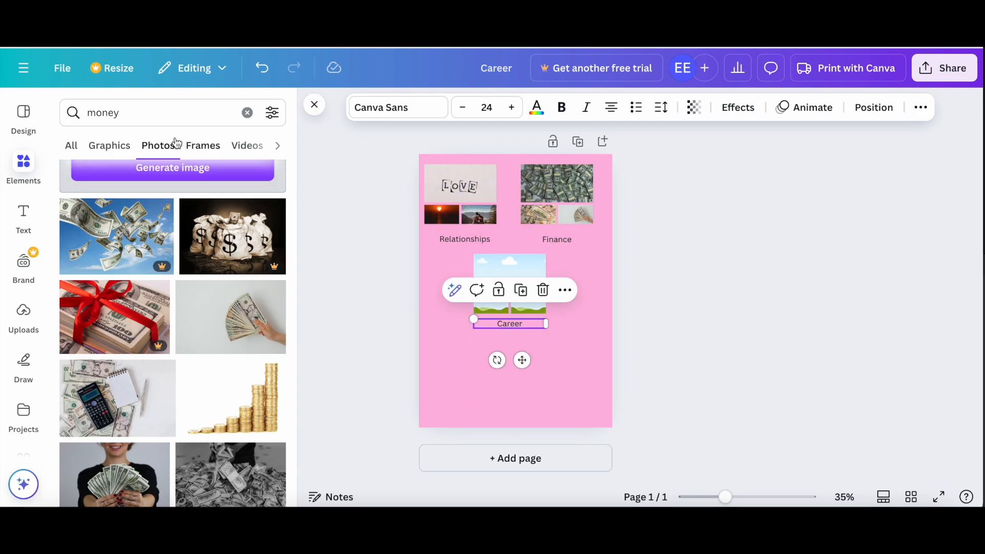
Step: Search the photos for "career" and place the wooden letter tiles picture in the large cell of the centre grid
left_click(74, 112)
type("career")
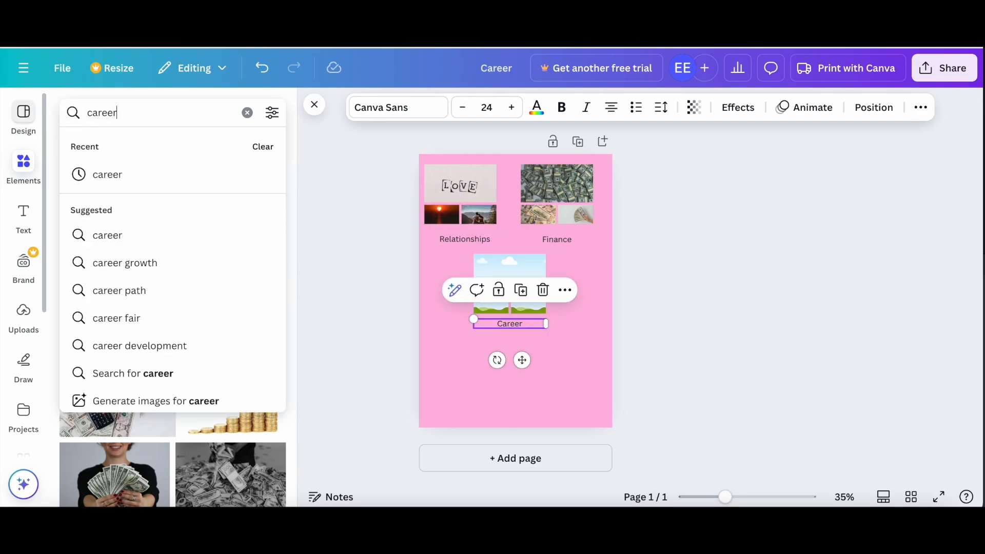
key("Return")
scroll(100, 326, "down", 2)
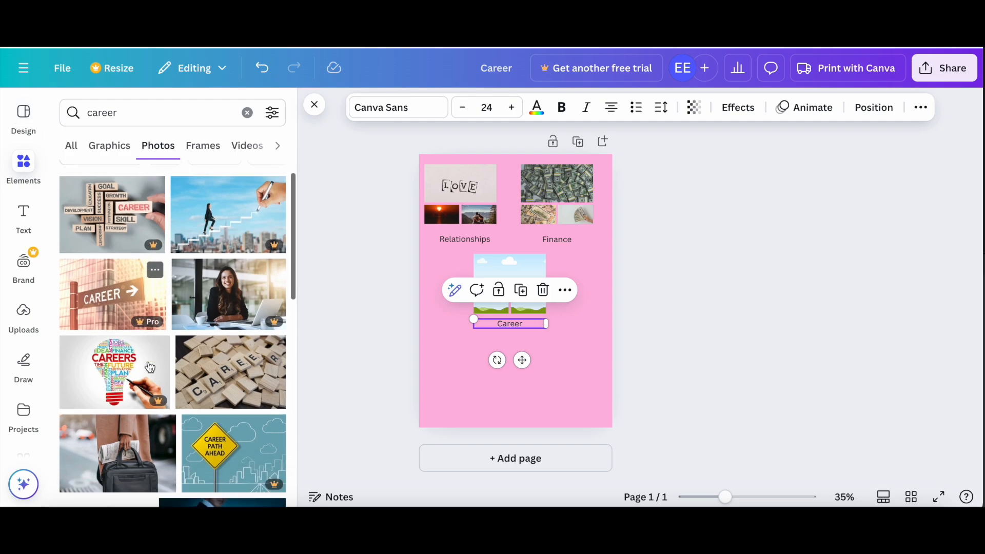
left_click_drag(231, 349, 492, 280)
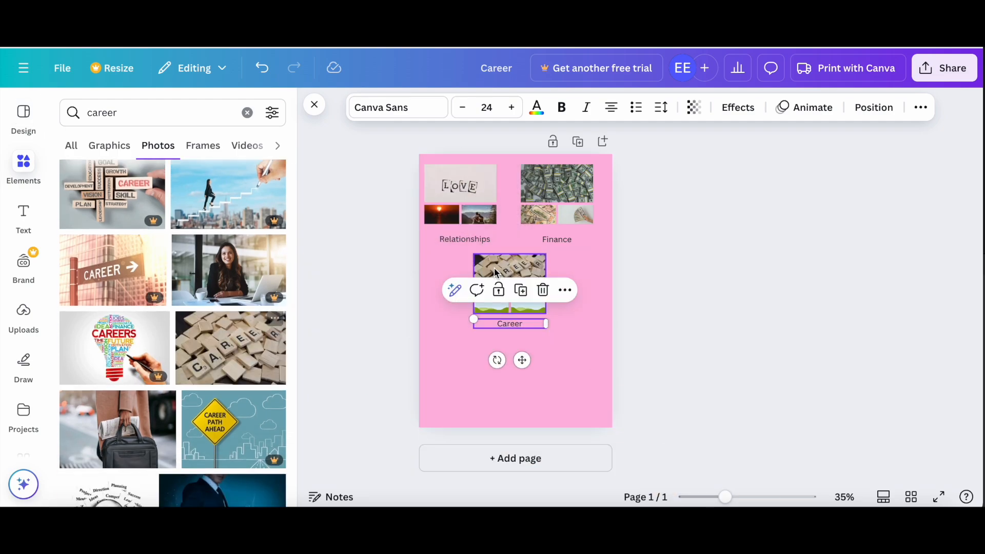
Step: Fill the small cells of the Career grid with the person carrying a black briefcase and the business handshake photo
left_click(463, 388)
scroll(109, 290, "down", 5)
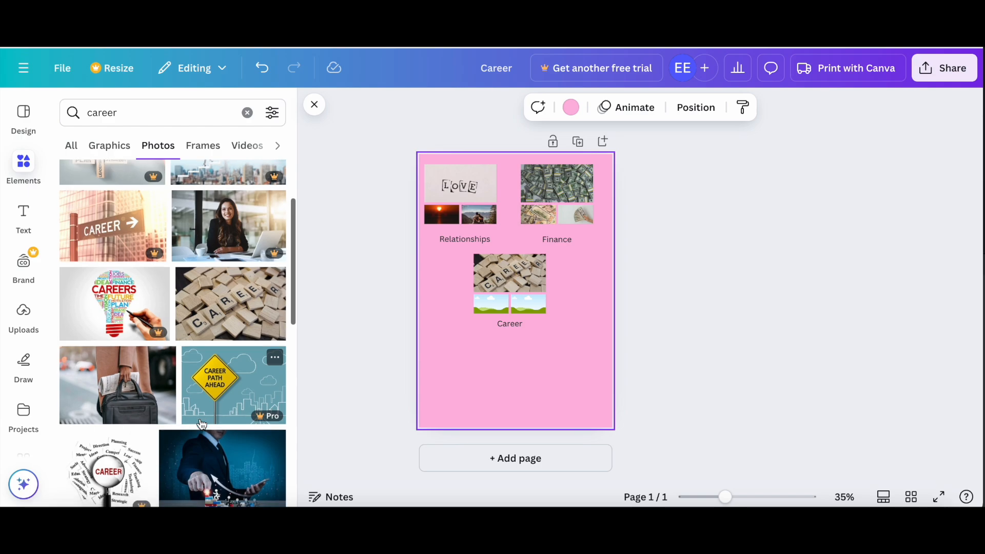
left_click_drag(109, 290, 488, 305)
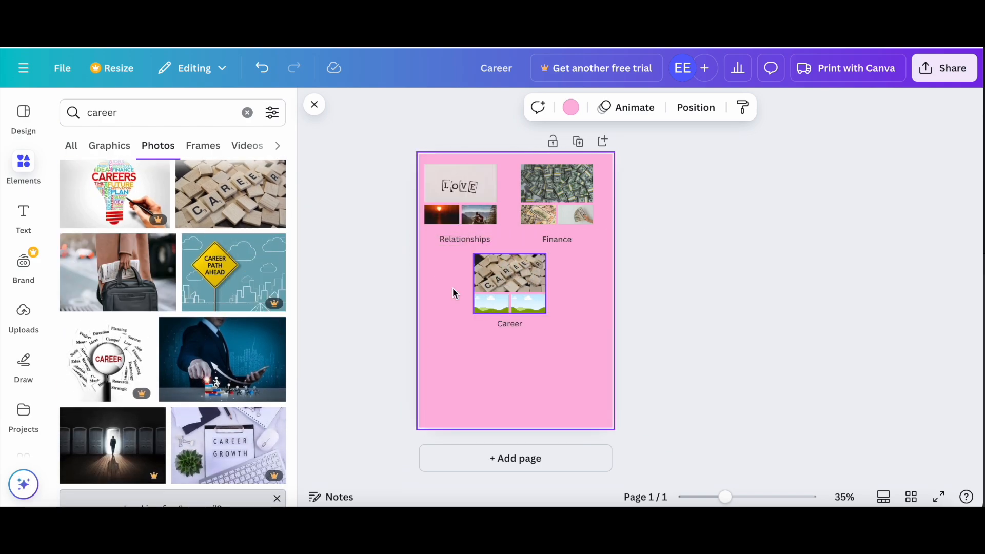
left_click_drag(111, 274, 487, 308)
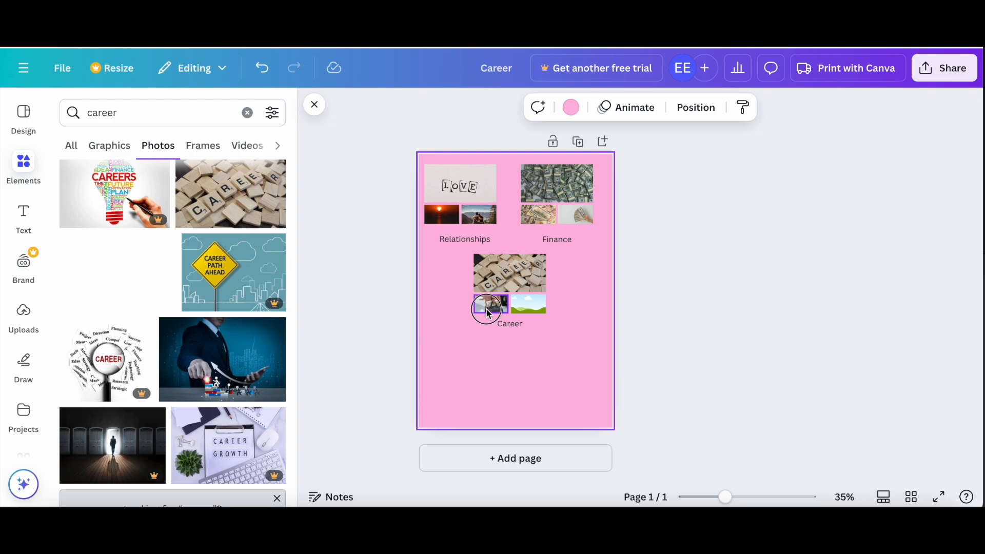
scroll(188, 435, "down", 1)
scroll(189, 435, "down", 10)
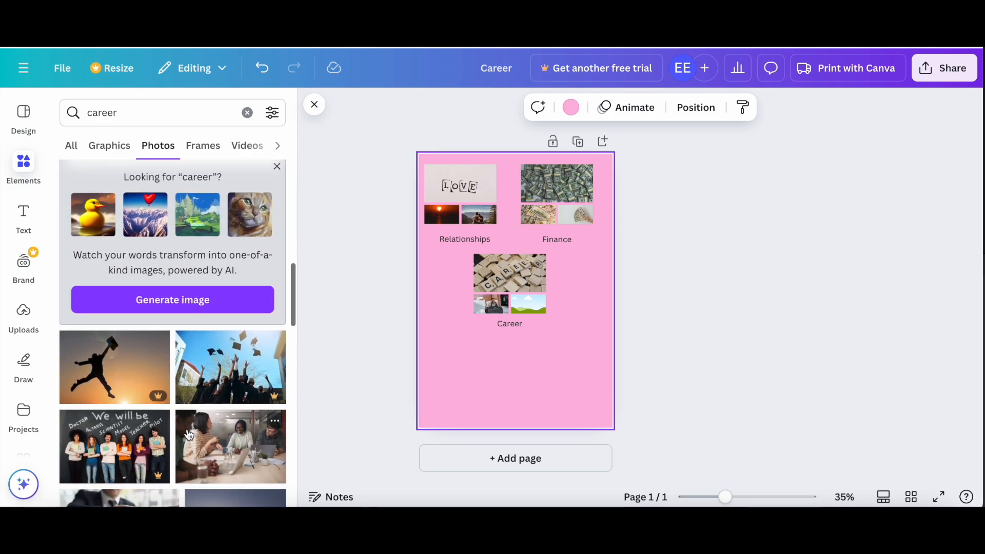
scroll(186, 429, "down", 3)
scroll(187, 429, "up", 1)
left_click_drag(109, 266, 531, 305)
Step: Try the Outline, Splice, Echo and Neon text effects on the "Relationships" label and settle on Glitch
left_click(470, 242)
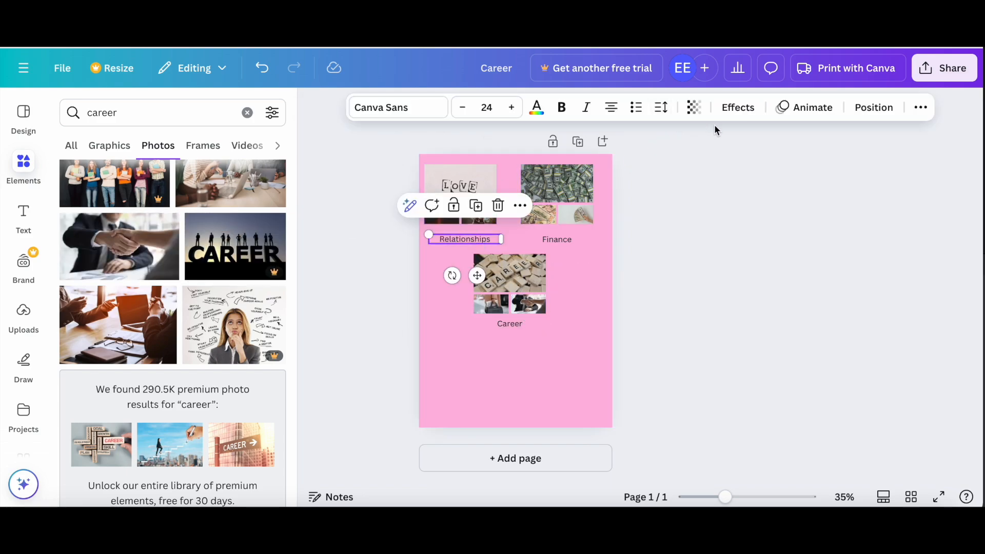
left_click(739, 109)
left_click(239, 287)
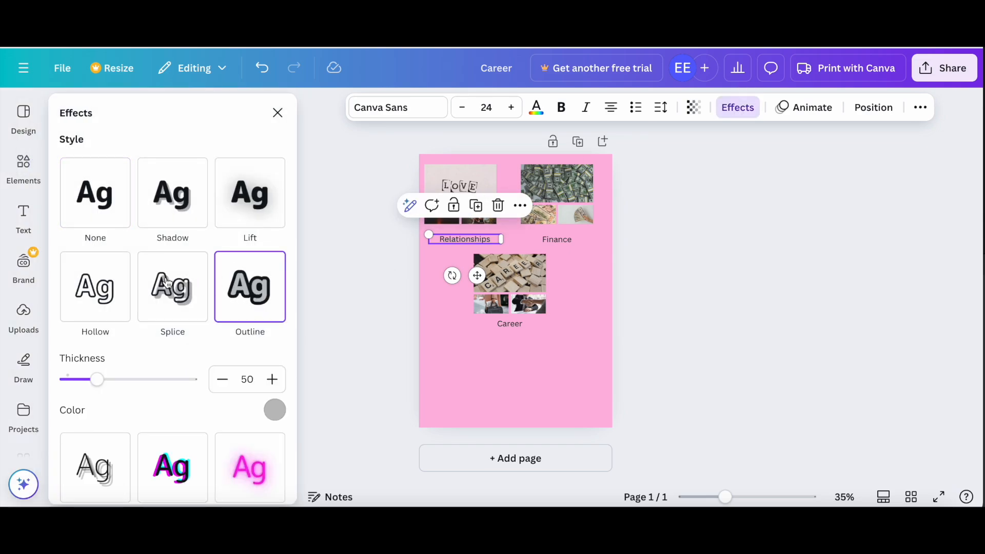
left_click(160, 282)
scroll(176, 371, "down", 5)
left_click(106, 325)
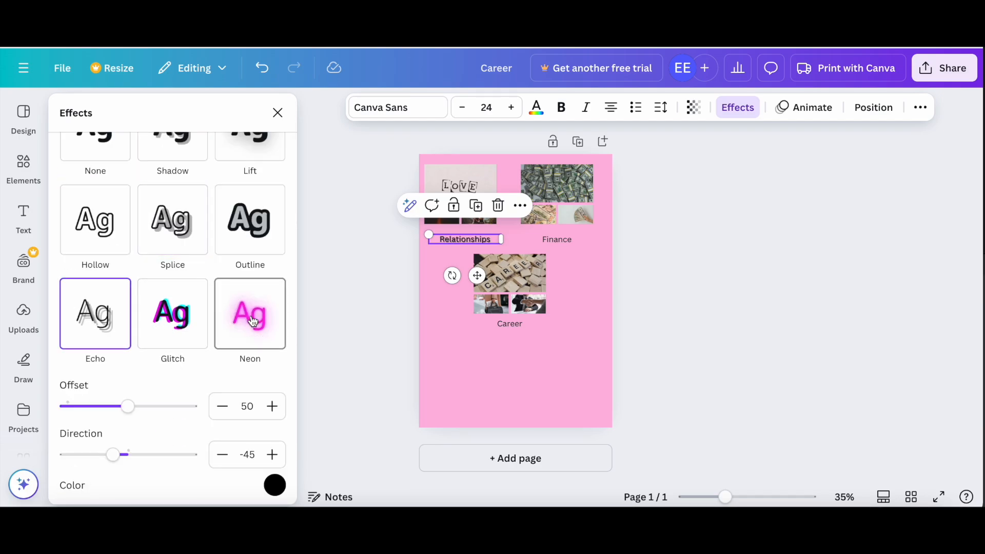
left_click(252, 322)
left_click(167, 325)
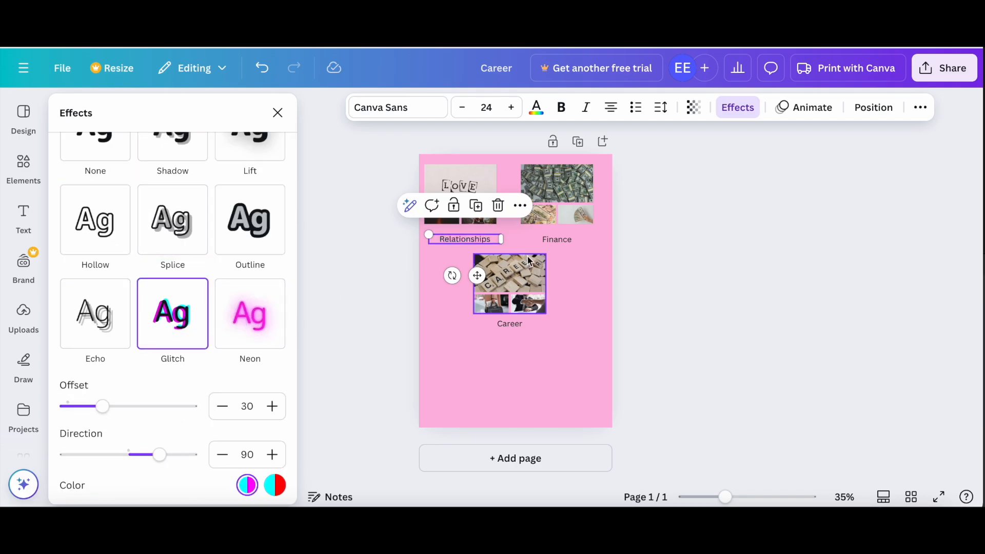
Step: Apply the Glitch text effect to the "Finance" and "Career" labels
left_click(564, 239)
left_click(172, 314)
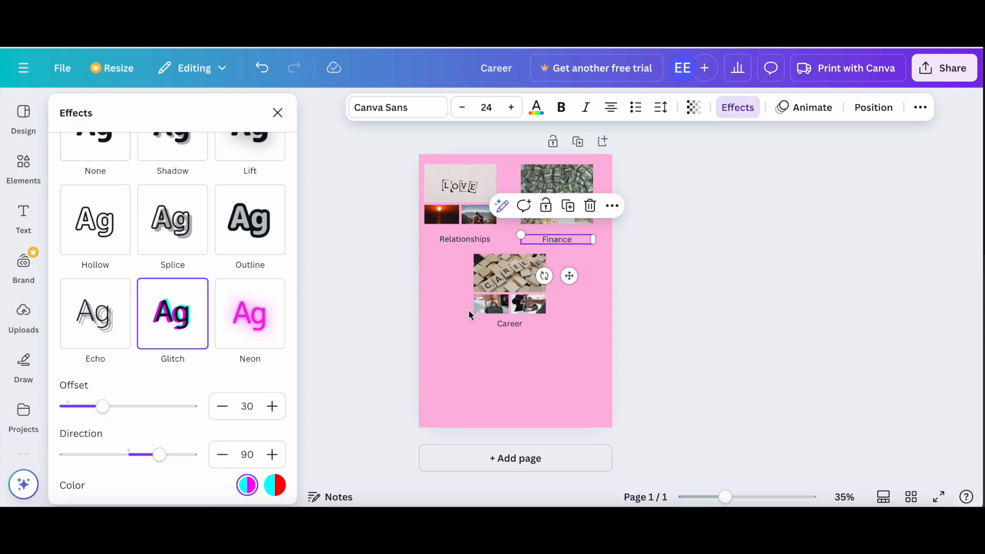
left_click(505, 325)
left_click(171, 313)
Step: Increase the font size of the "Relationships" label to 28
left_click(480, 239)
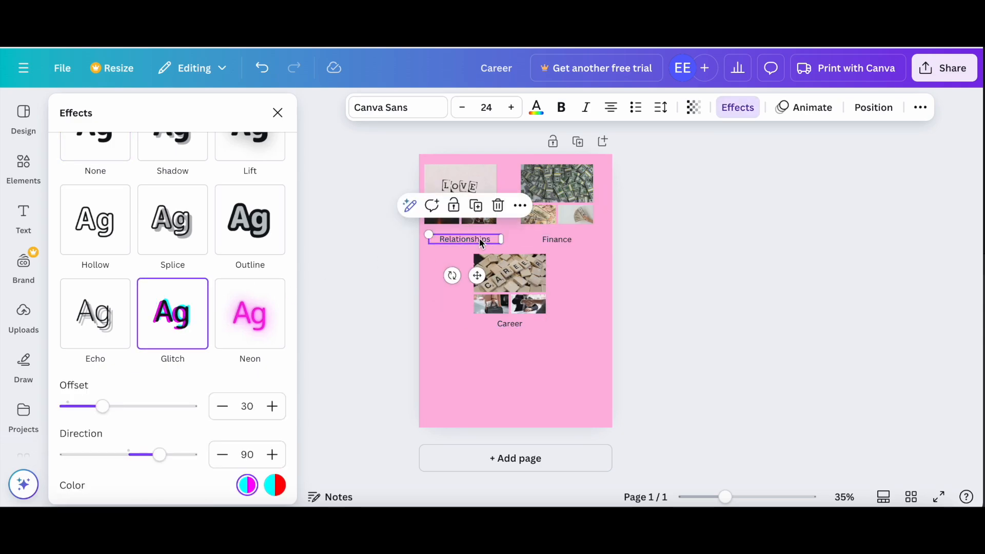
left_click(511, 108)
left_click(511, 108)
left_click(511, 107)
left_click(511, 107)
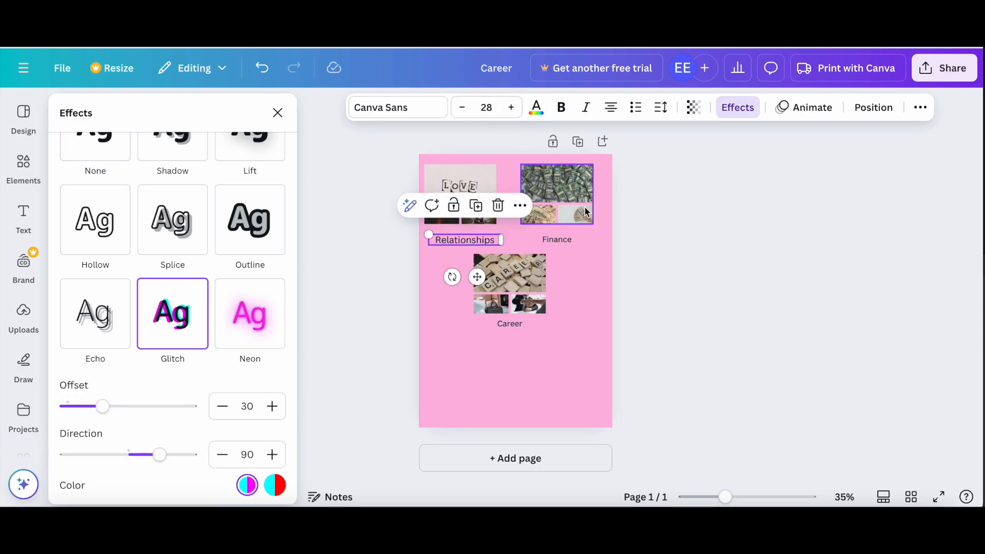
Step: Set the font size of the "Finance" and "Career" labels to 28 to match the "Relationships" label
left_click(559, 238)
left_click(511, 108)
left_click(511, 108)
left_click(511, 108)
left_click(511, 108)
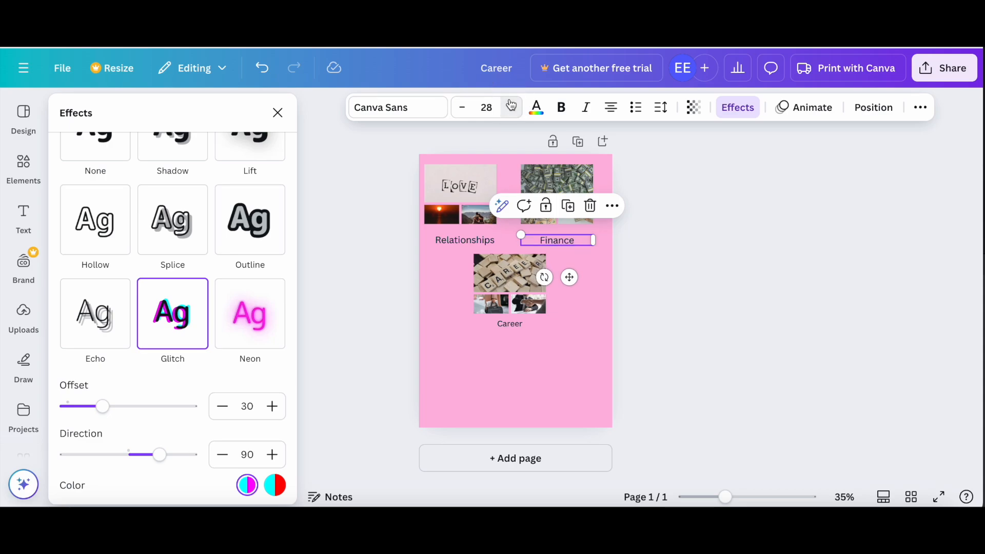
left_click(518, 324)
left_click(511, 107)
left_click(511, 107)
left_click(511, 107)
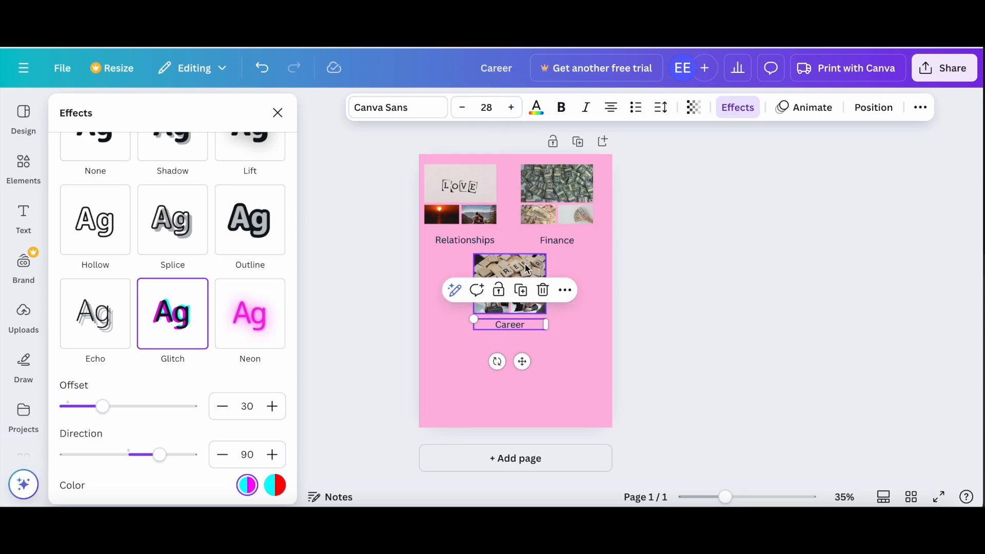
left_click(577, 361)
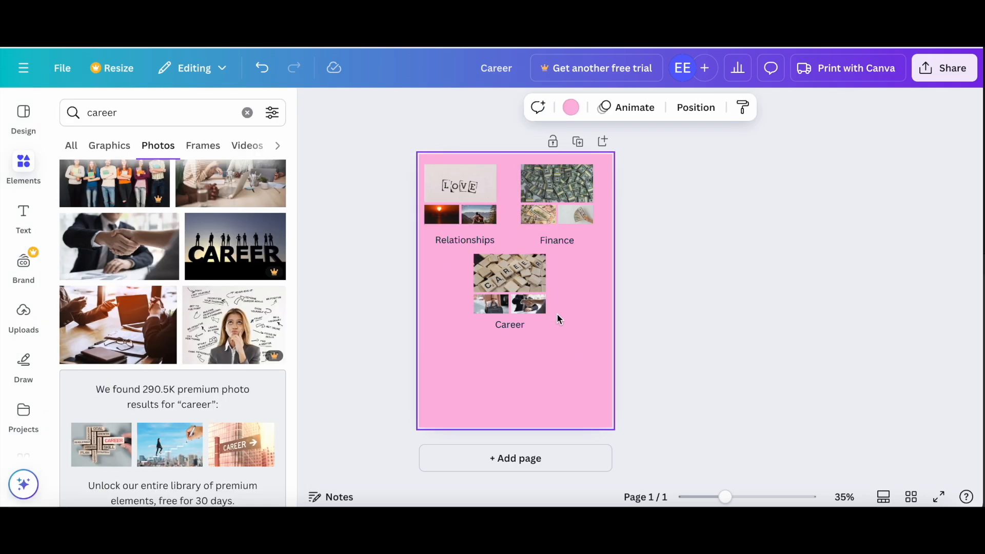
Step: Check the transparency setting of the "Finance" label and deselect everything on the page
left_click(557, 241)
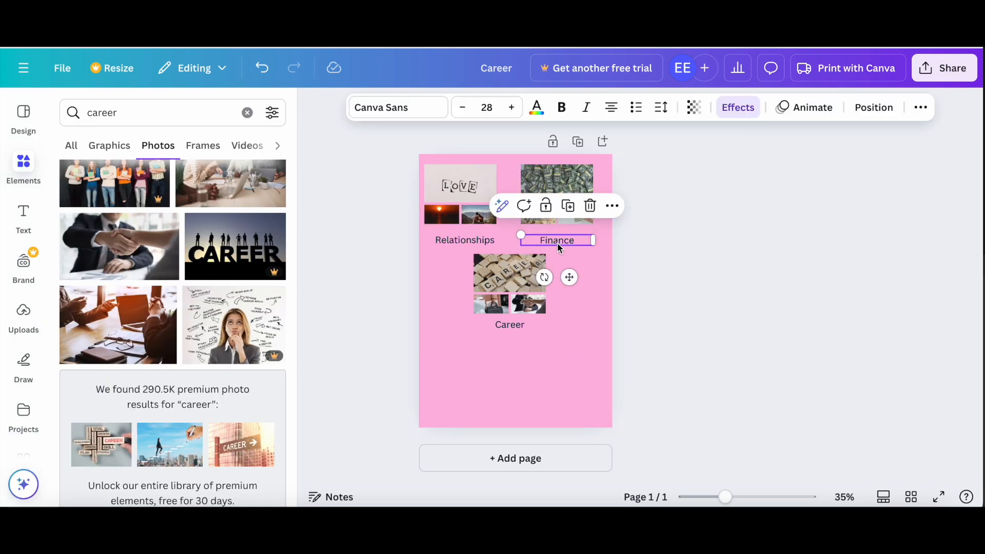
left_click(693, 107)
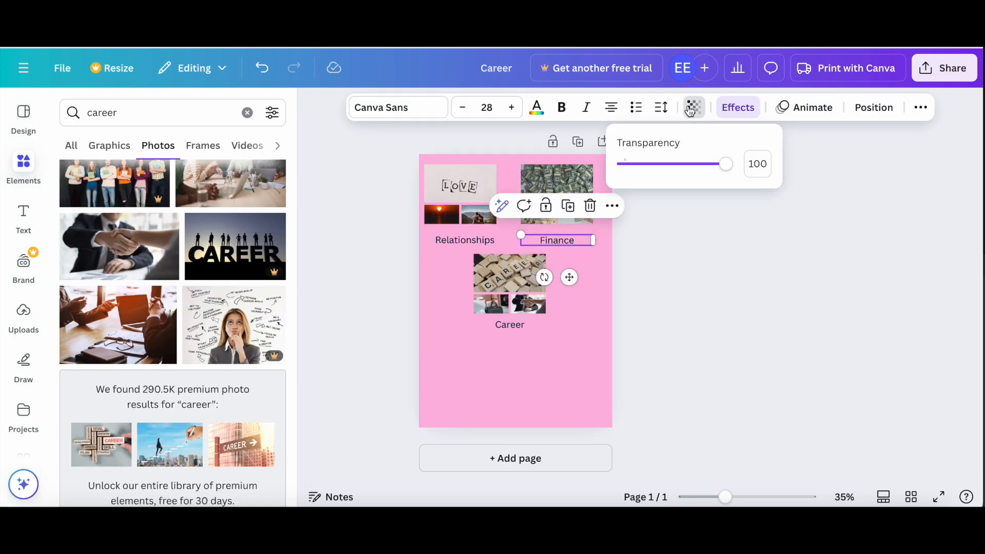
left_click(700, 255)
left_click(510, 375)
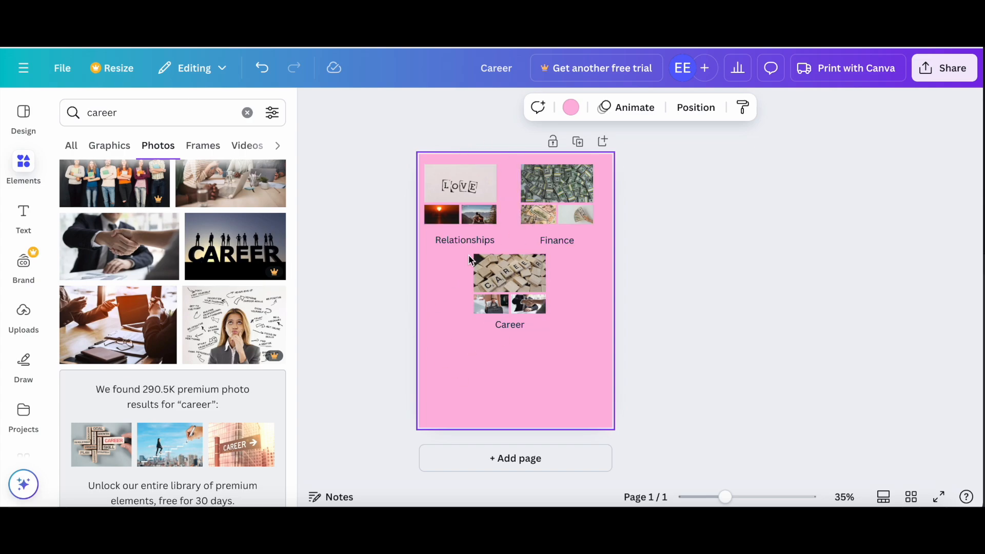
left_click(400, 128)
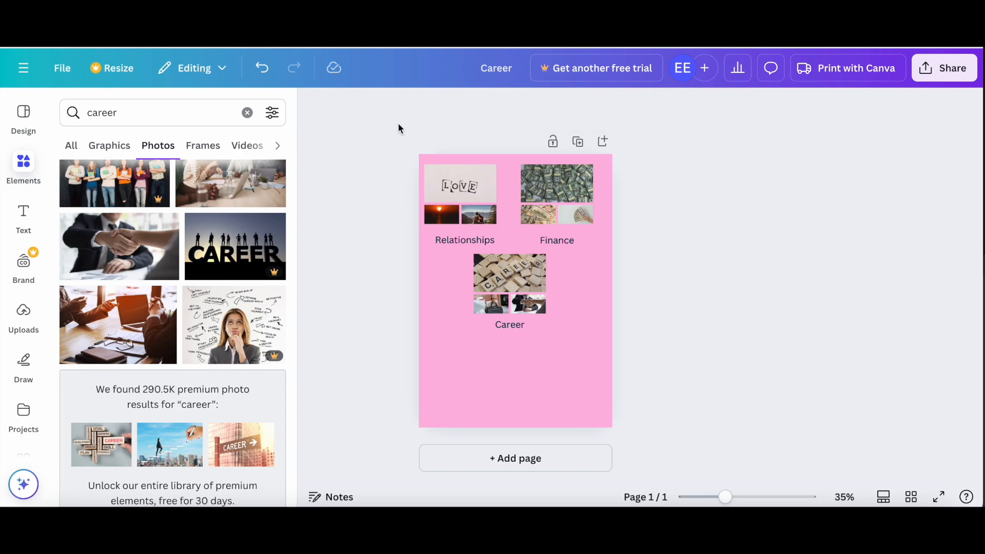
Step: Review the download options for the vision board and close them without downloading
left_click(64, 72)
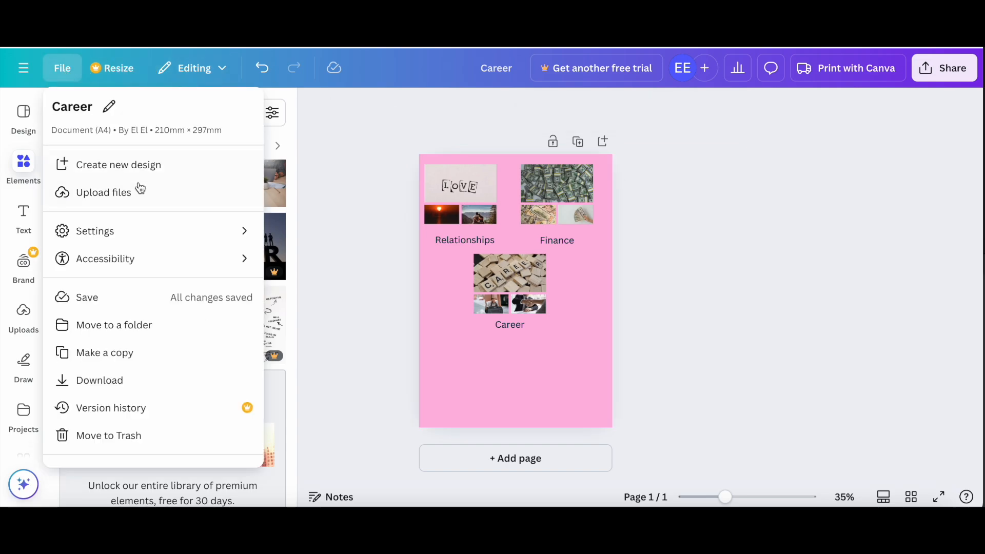
left_click(106, 380)
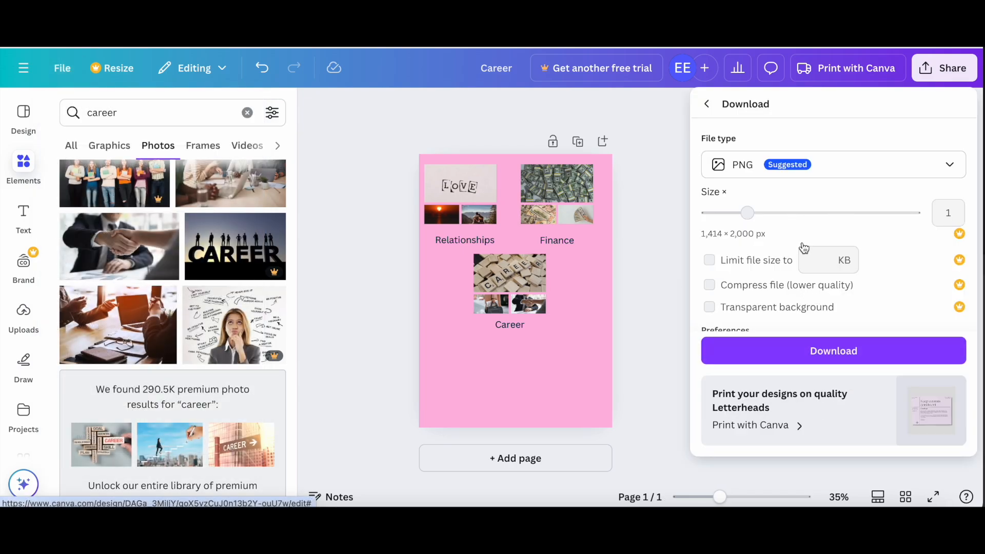
left_click(654, 282)
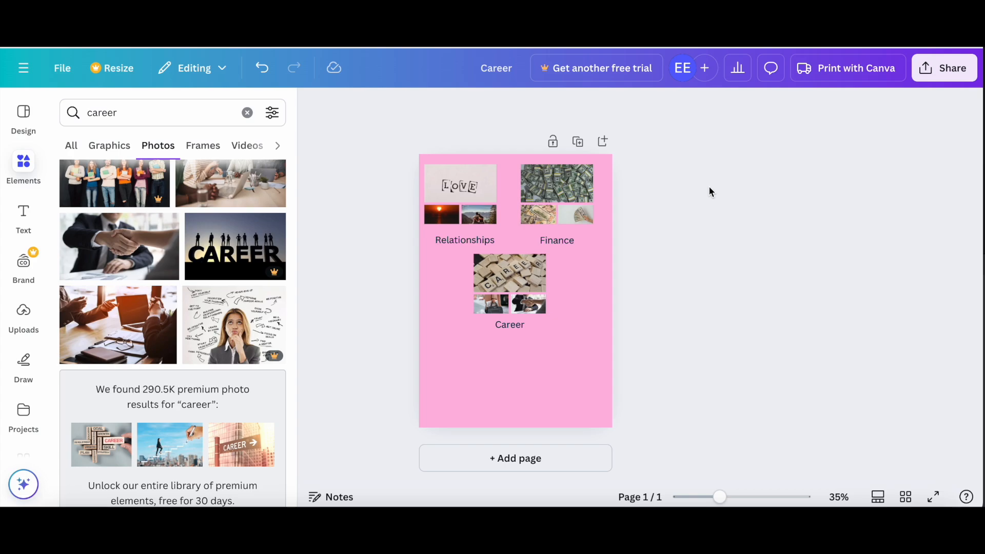